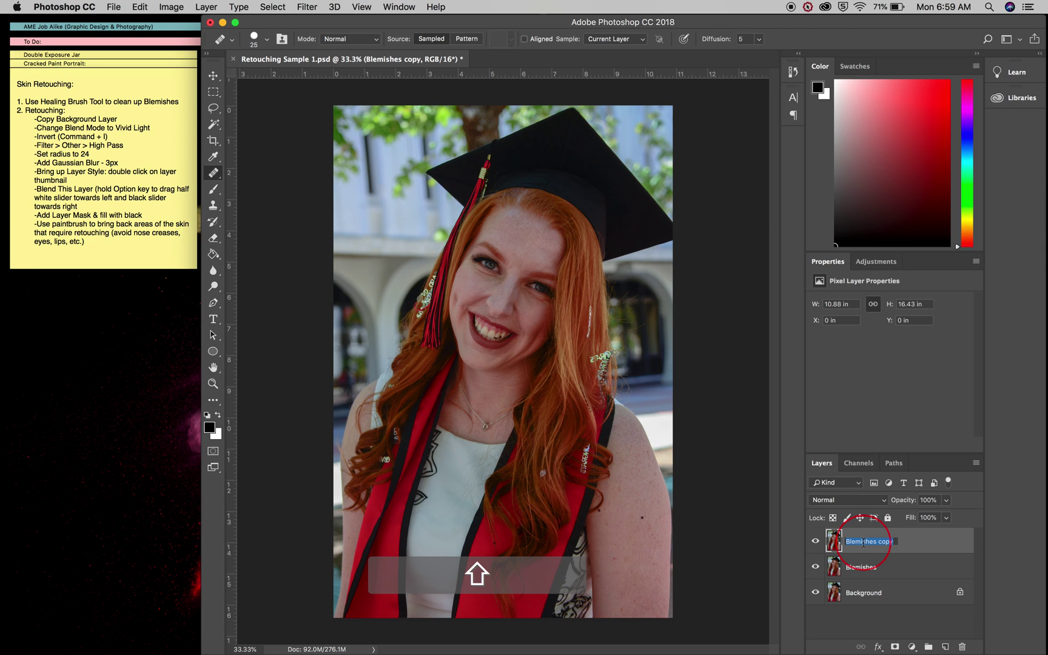
# - Rename the Blemishes copy layer as Retouch and set its blend mode to Vivid Light
pyautogui.write('Re')
pyautogui.press('Return')
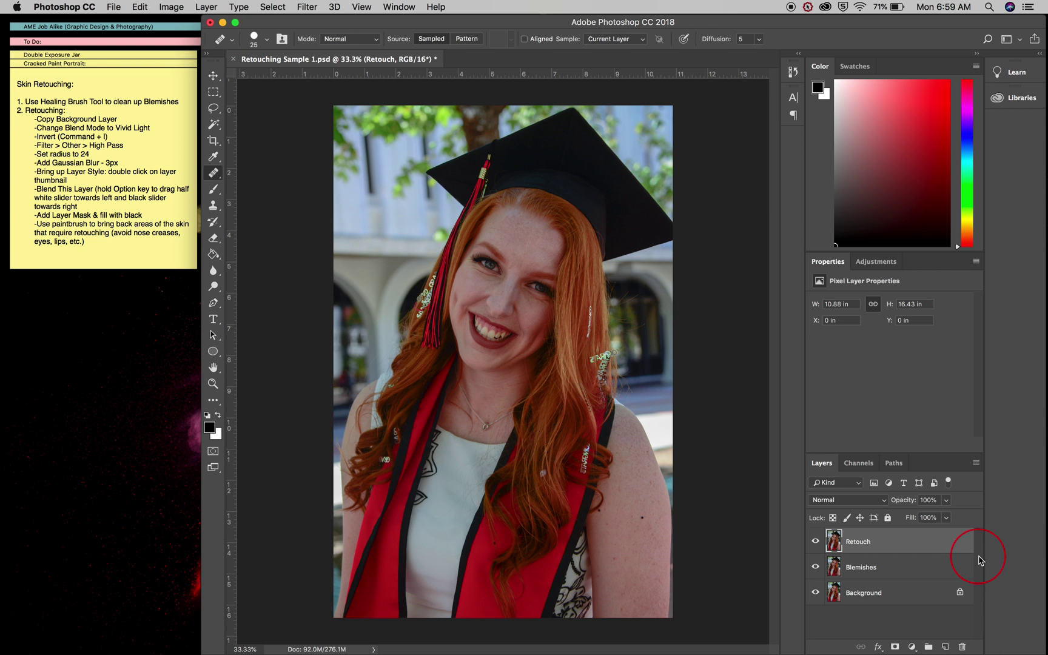
pyautogui.click(859, 505)
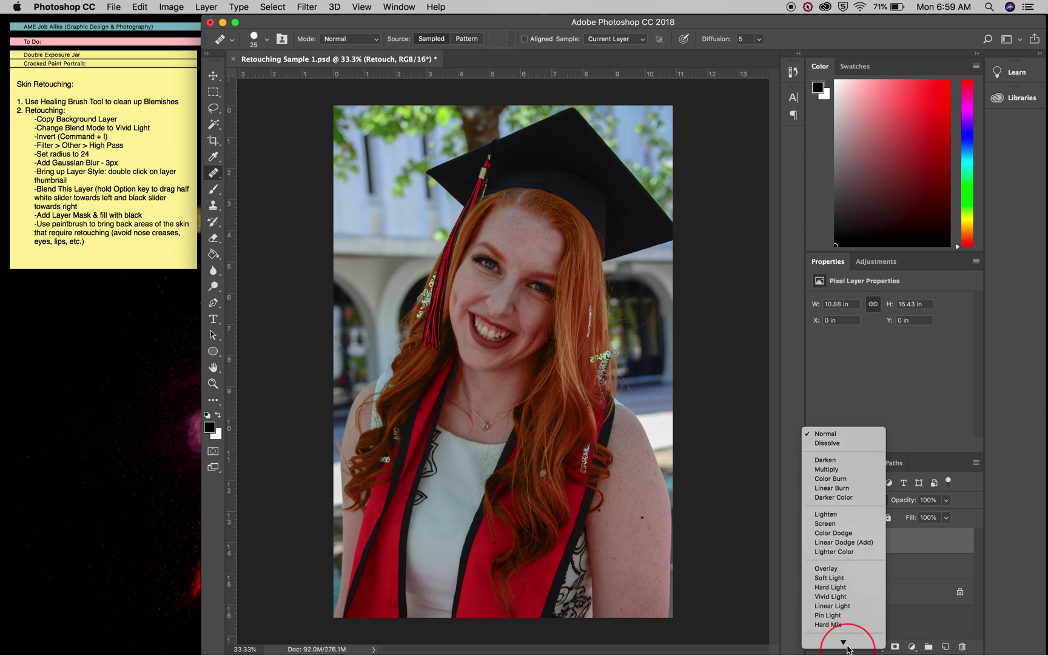
pyautogui.click(853, 587)
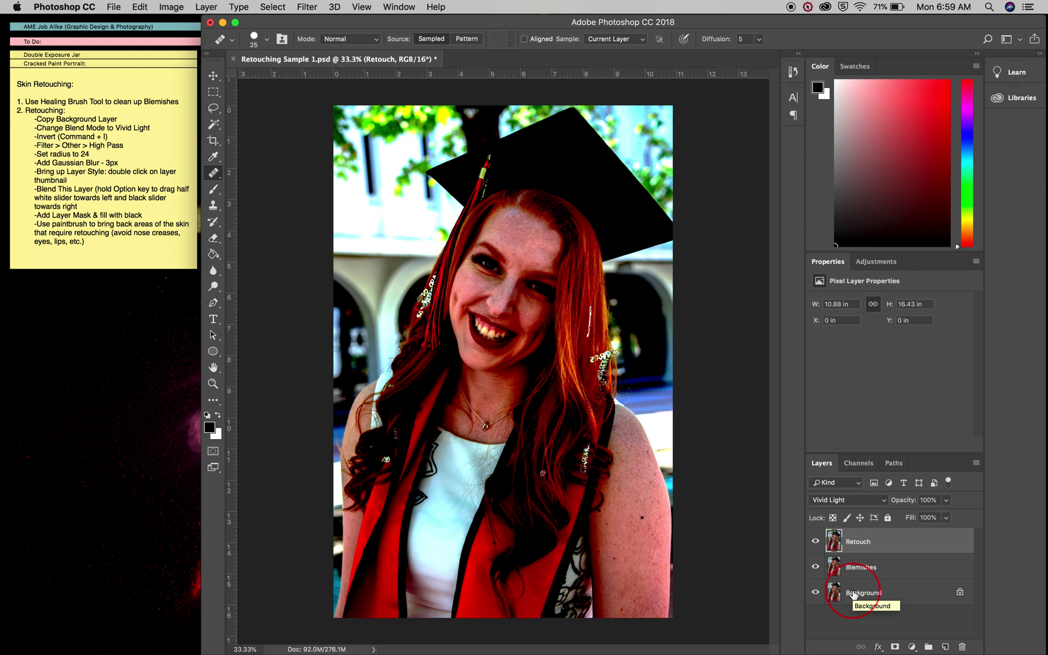
# - Invert the Retouch layer and apply a High Pass filter with a 24-pixel radius
pyautogui.press('super+i')
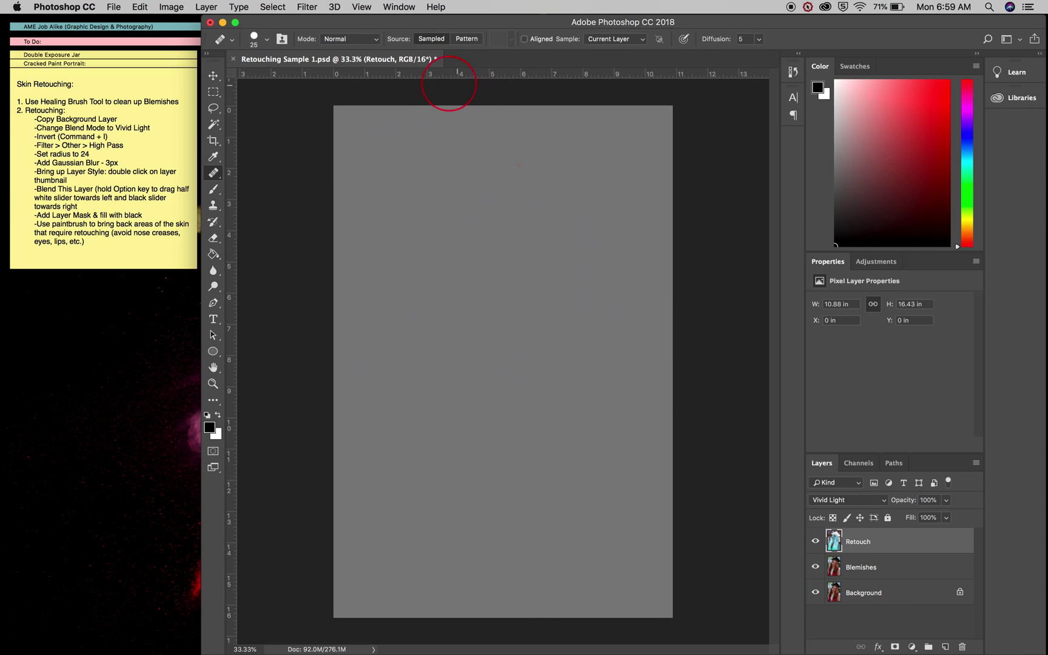
pyautogui.click(319, 6)
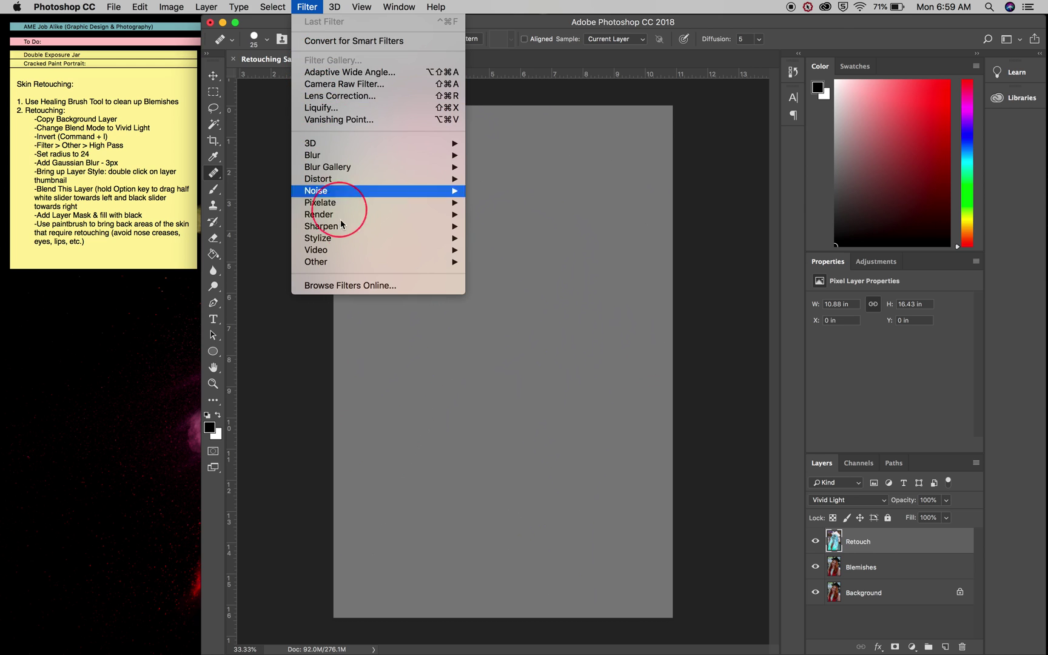
pyautogui.moveTo(353, 254)
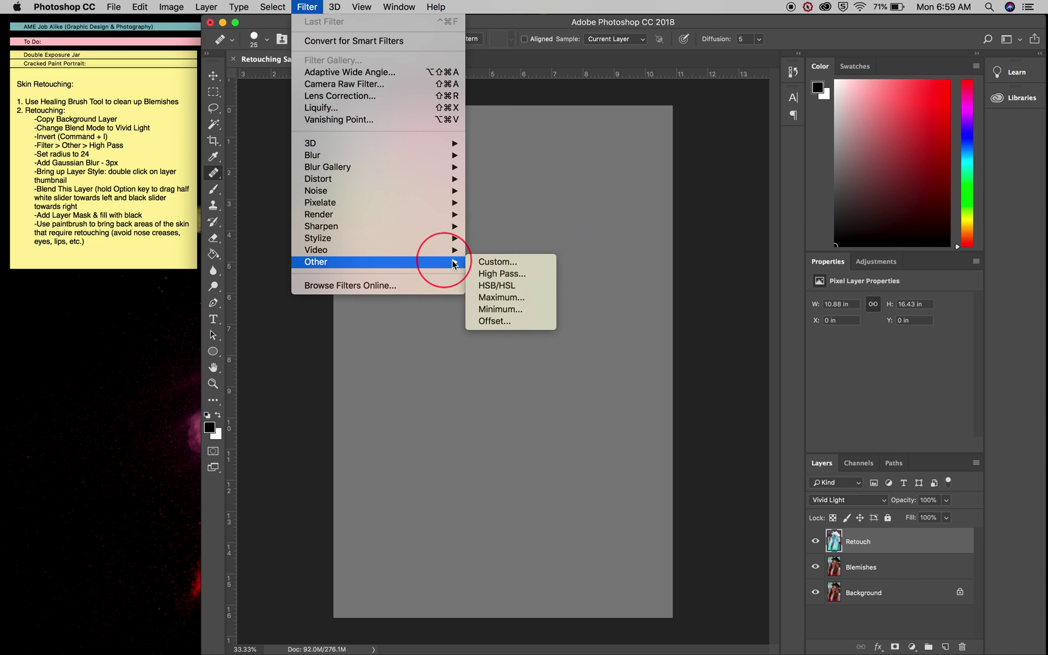
pyautogui.click(480, 275)
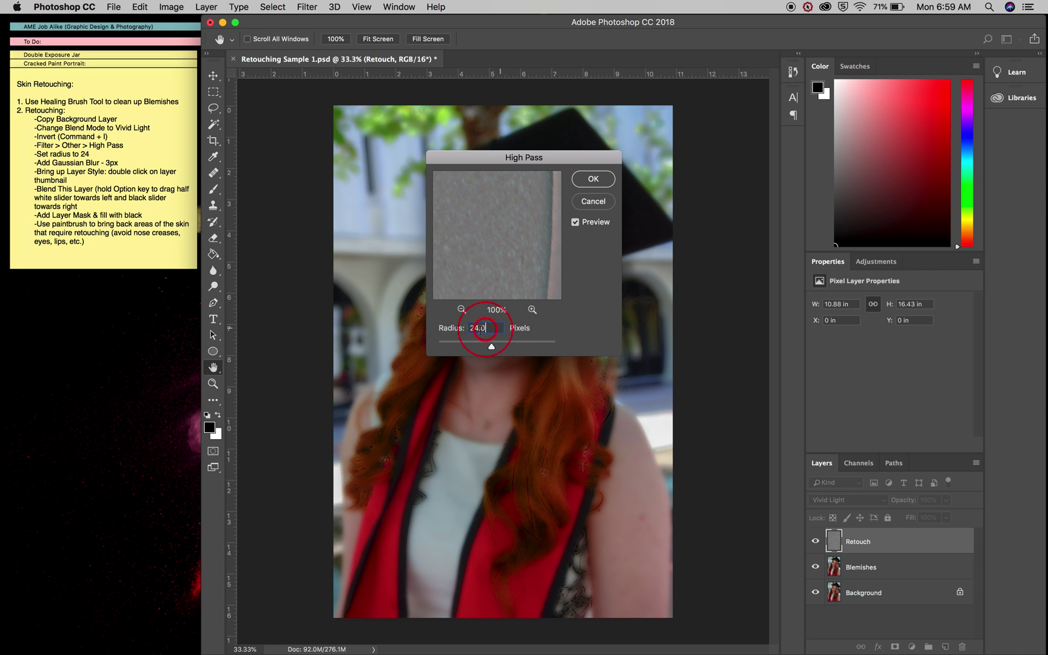
pyautogui.press('Return')
pyautogui.press('j')
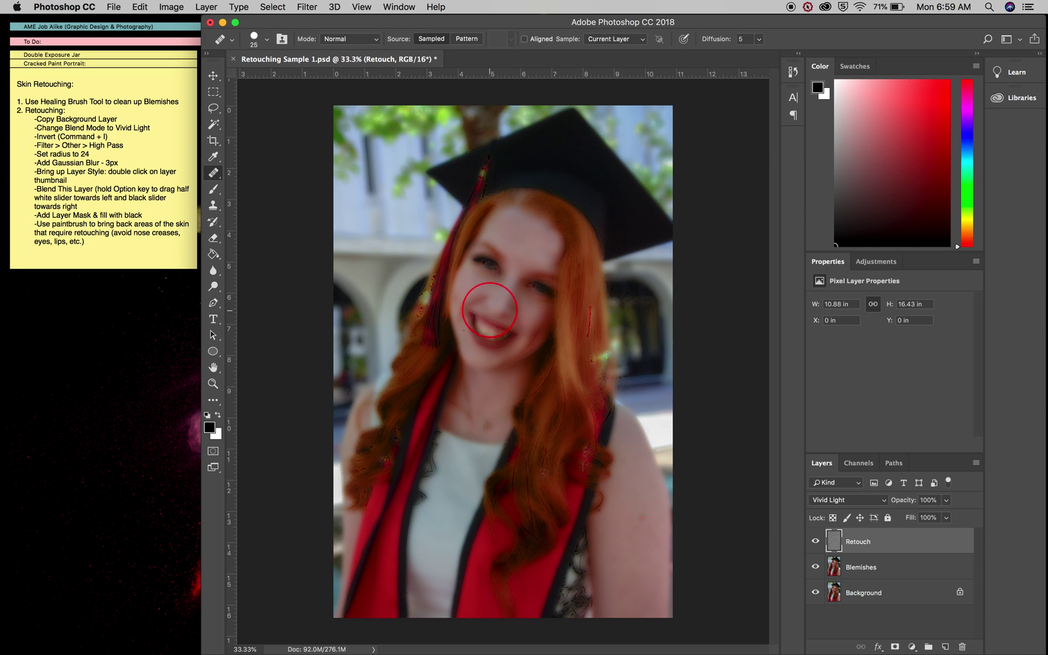
# - Apply a Gaussian Blur with a 3-pixel radius to the Retouch layer
pyautogui.click(313, 5)
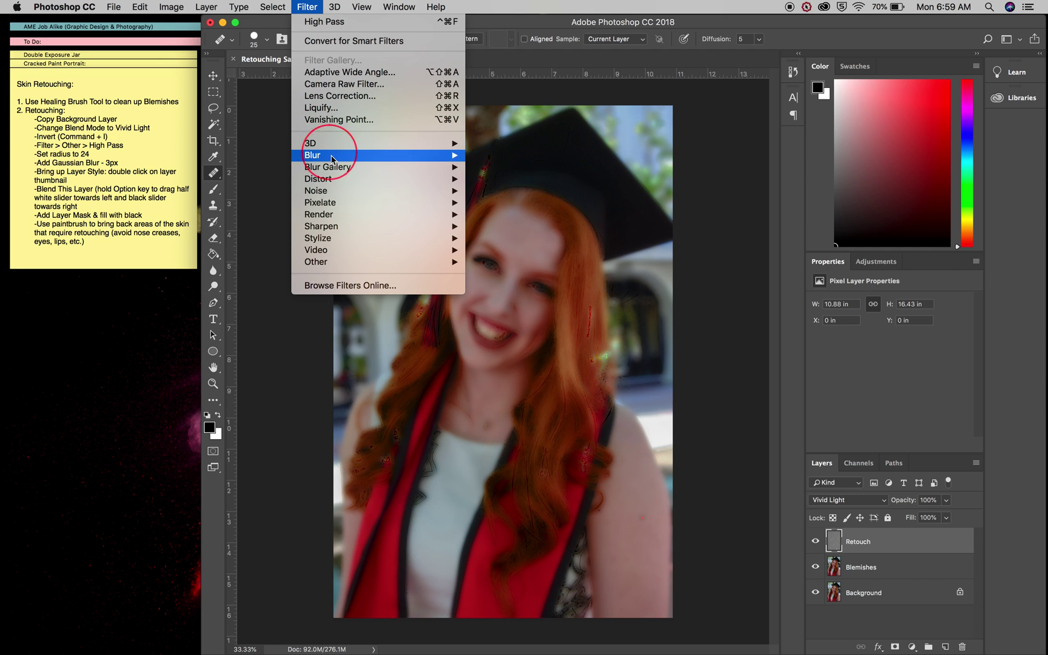
pyautogui.moveTo(461, 155)
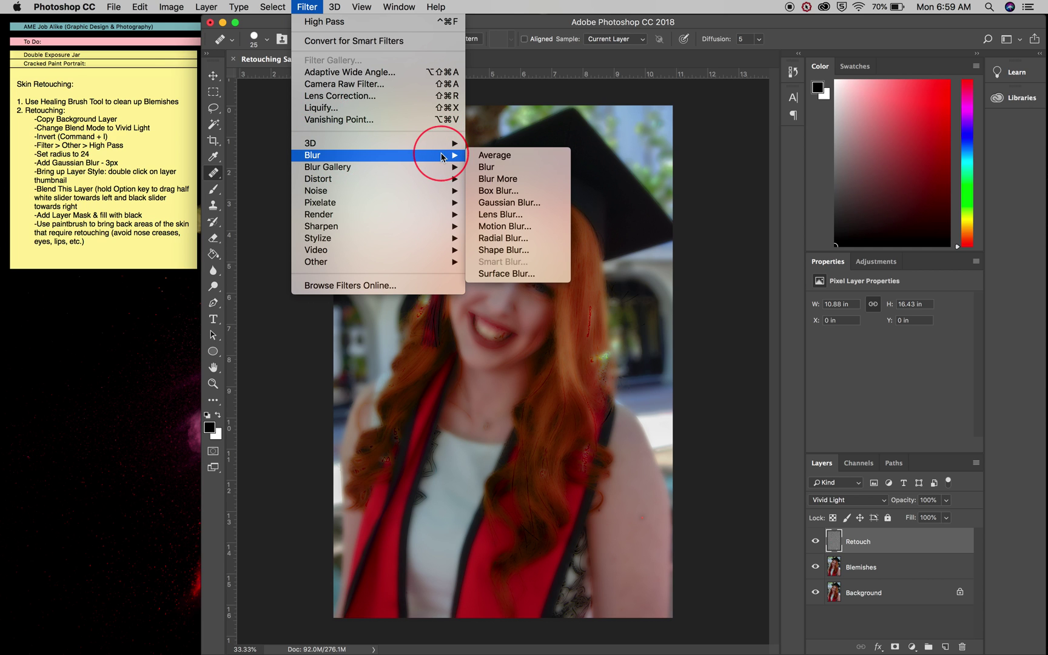
pyautogui.click(508, 202)
pyautogui.click(489, 295)
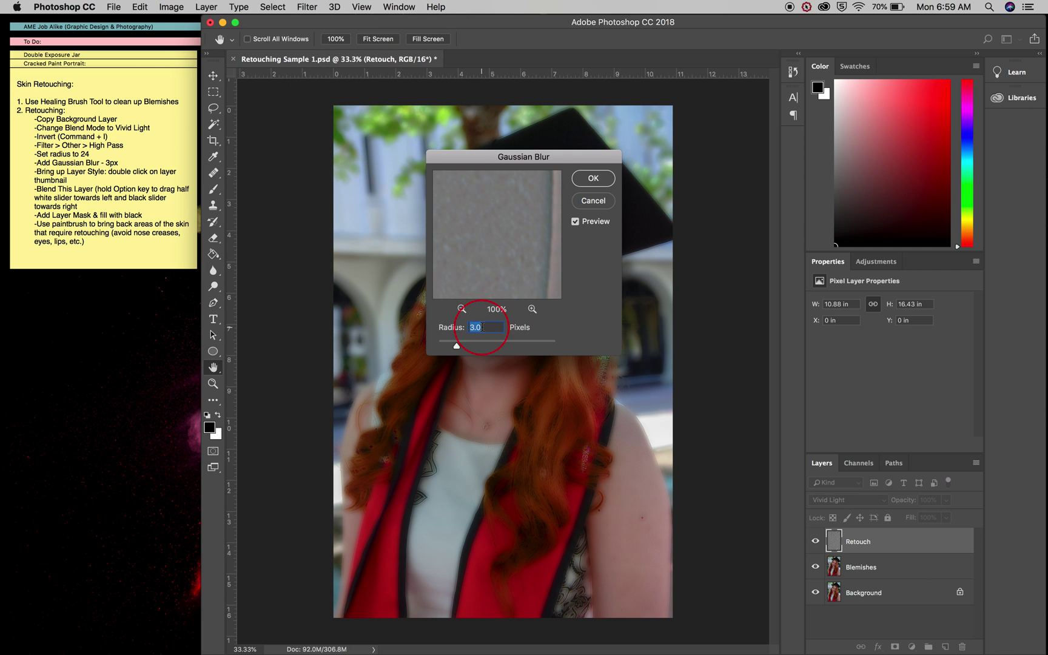
pyautogui.click(593, 179)
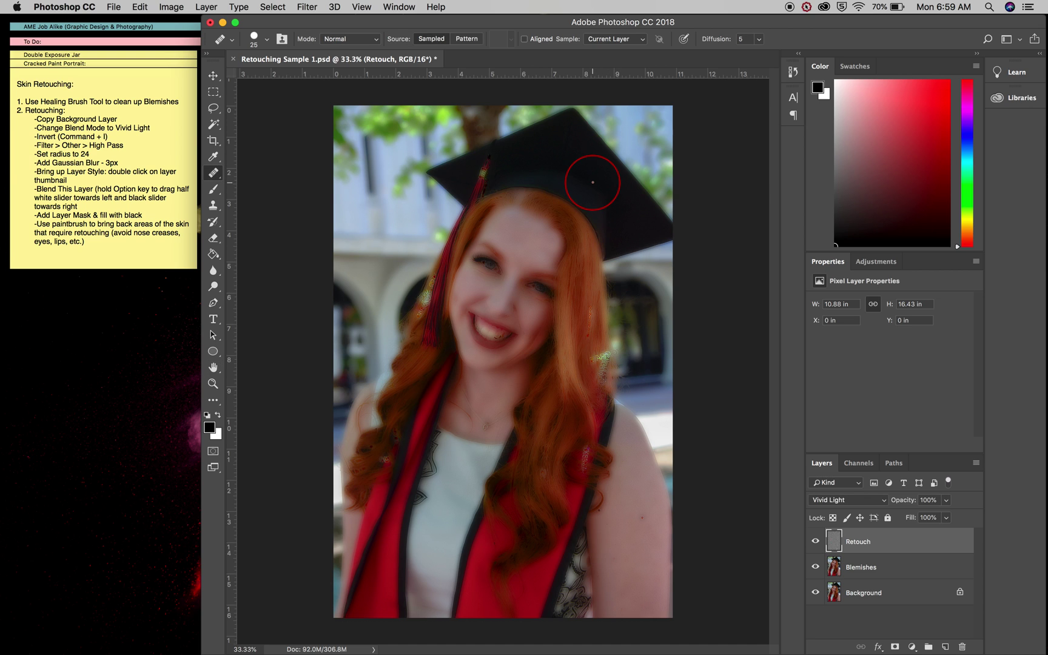
# - In the Retouch layer's blending options, split This Layer's black Blend If slider to 0 / 211
pyautogui.doubleClick(836, 546)
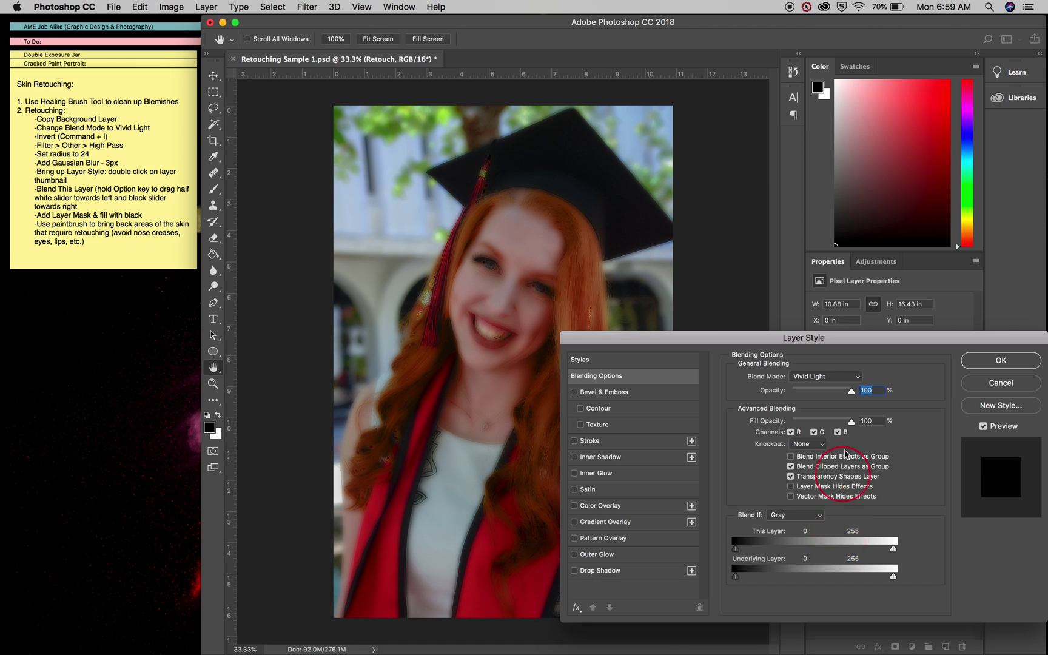
pyautogui.moveTo(834, 341); pyautogui.dragTo(807, 109)
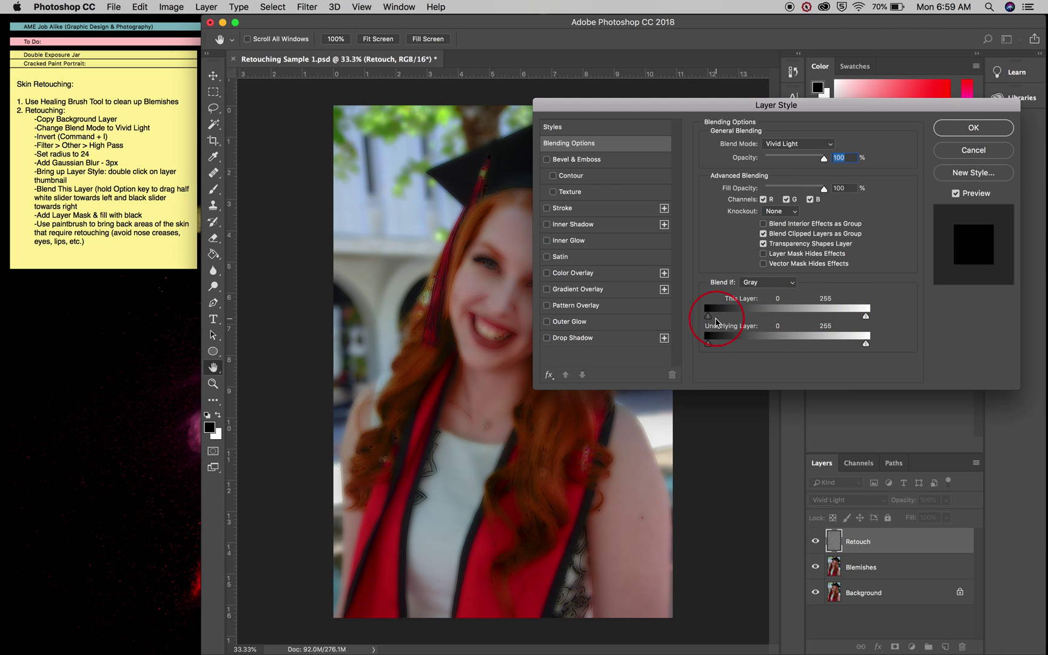
pyautogui.press('alt')
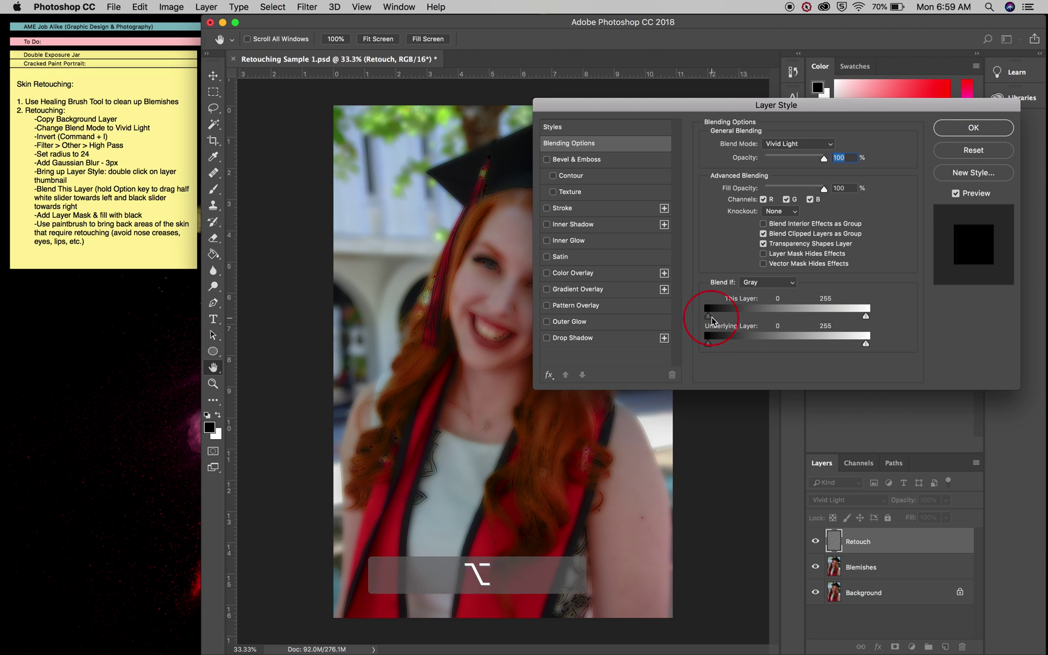
pyautogui.moveTo(710, 321); pyautogui.dragTo(716, 322)
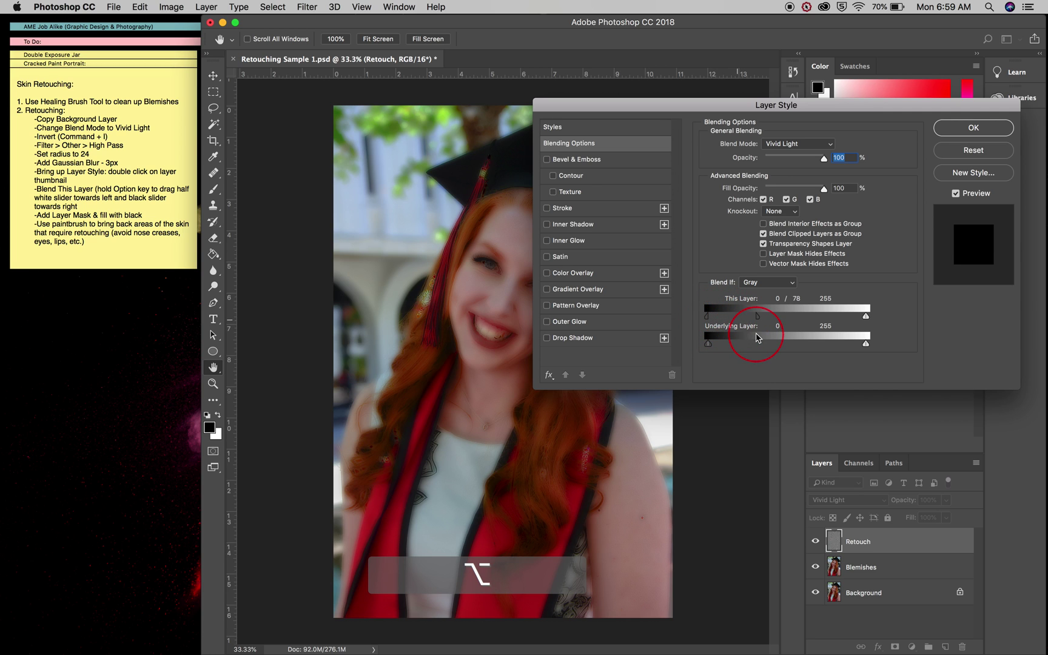
pyautogui.moveTo(803, 354); pyautogui.dragTo(839, 340)
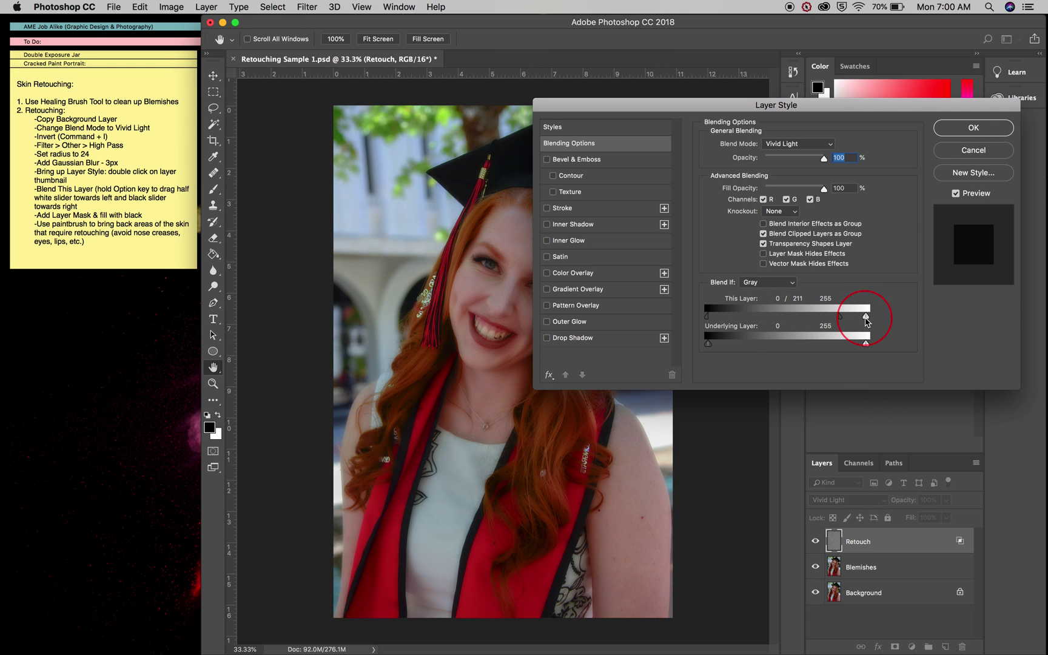
# - Split This Layer's white Blend If slider to 37 / 255 and apply the layer style
pyautogui.moveTo(865, 317); pyautogui.dragTo(749, 318)
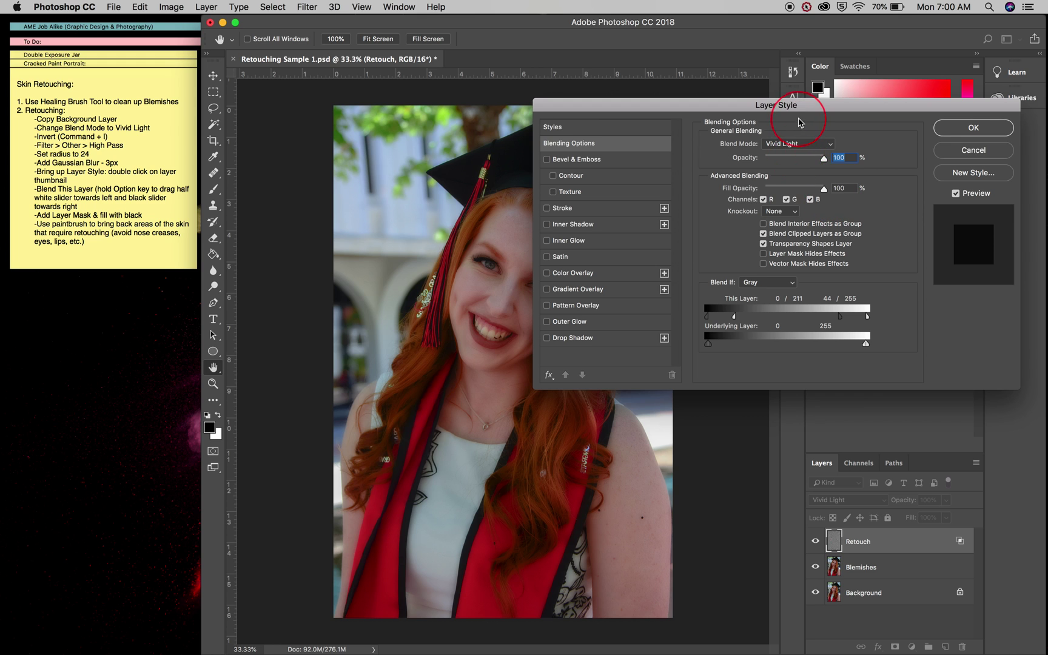
pyautogui.moveTo(799, 115); pyautogui.dragTo(850, 46)
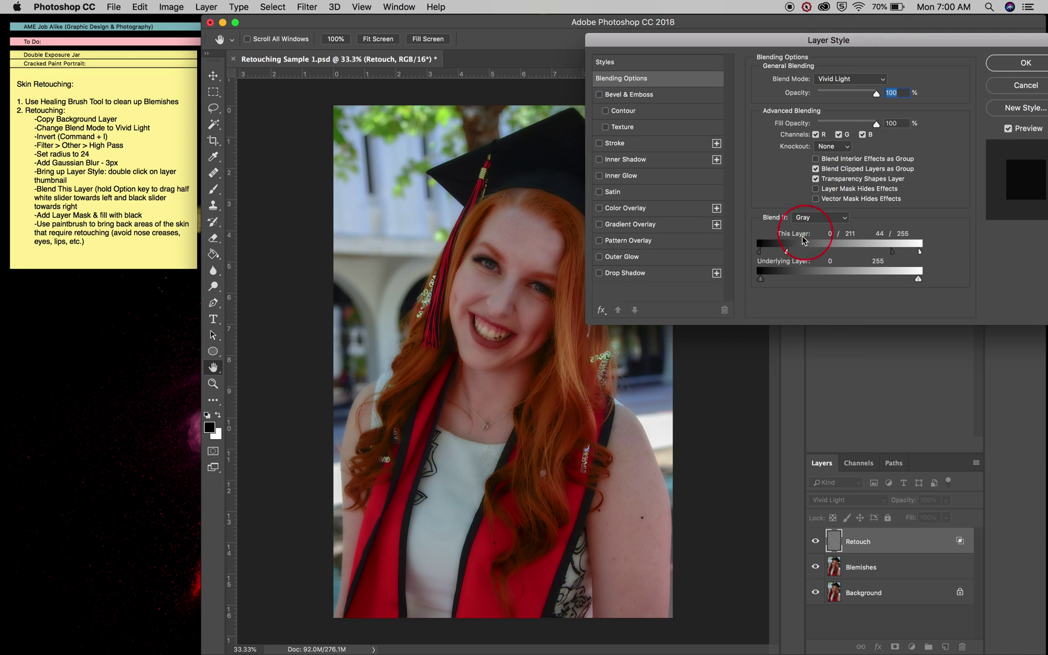
pyautogui.press('super+equal')
pyautogui.press('super+equal')
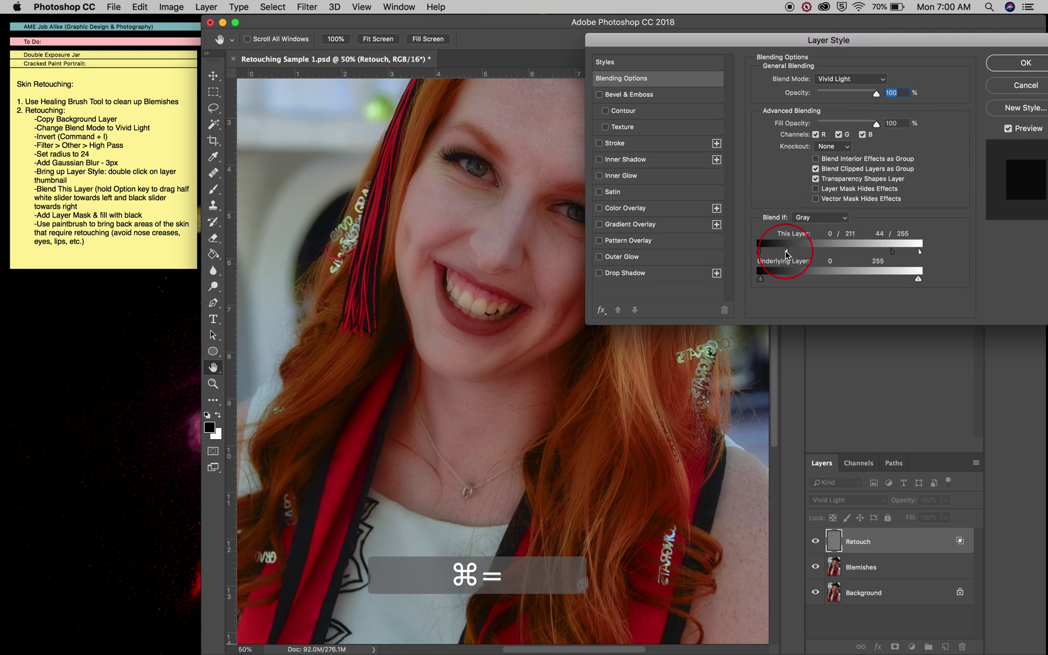
pyautogui.moveTo(785, 252); pyautogui.dragTo(782, 251)
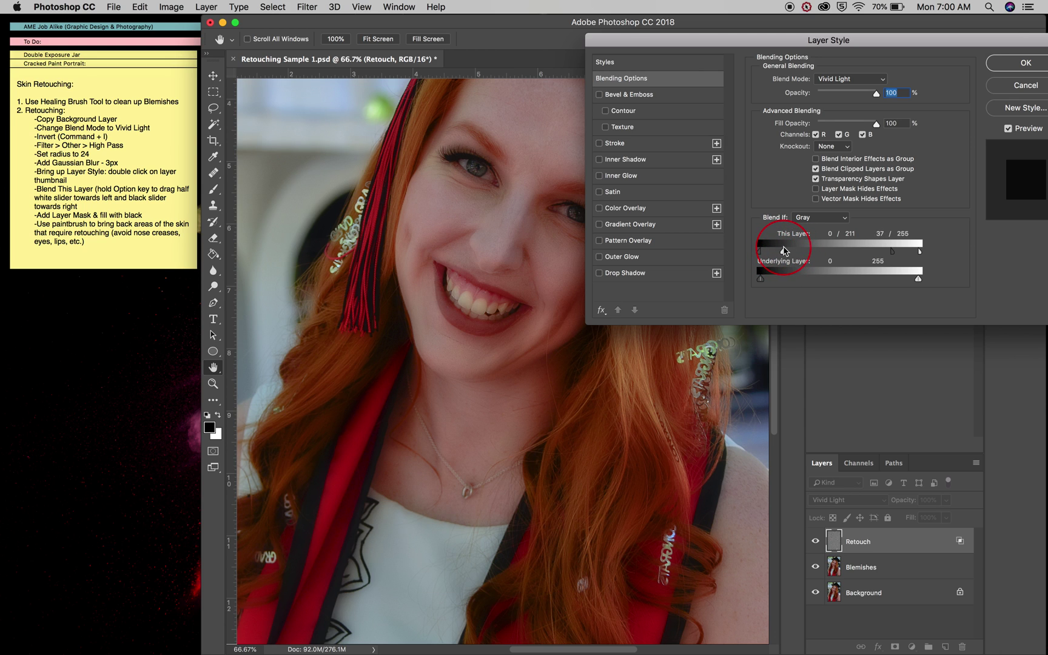
pyautogui.click(1011, 64)
pyautogui.press('j')
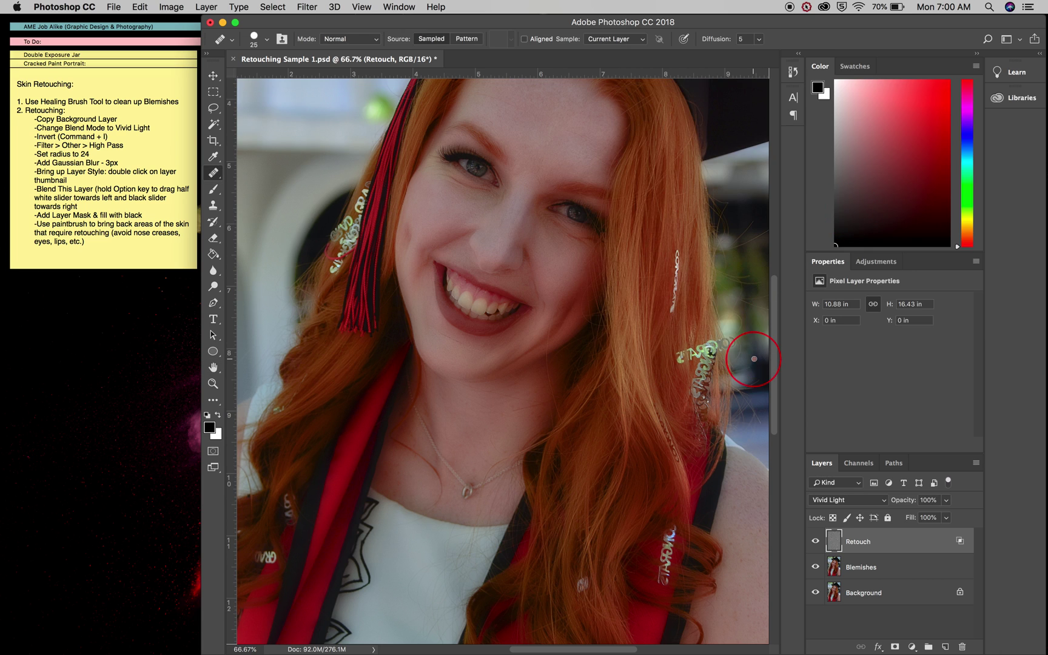
# - Add a layer mask to the Retouch layer and invert it to black
pyautogui.scroll(5, 560, 424)
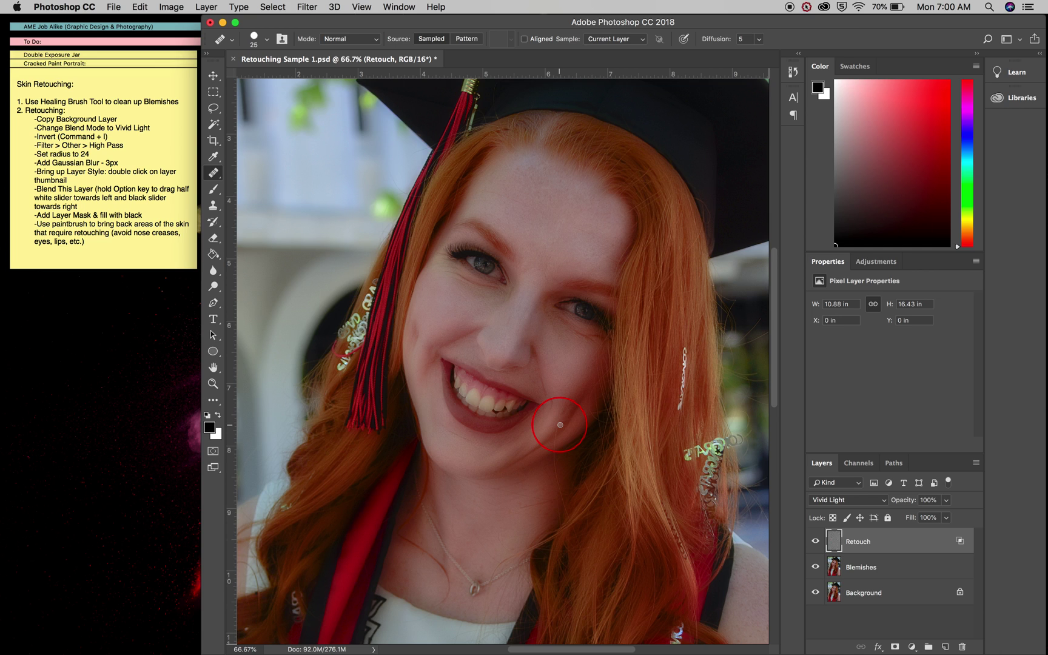
pyautogui.click(893, 646)
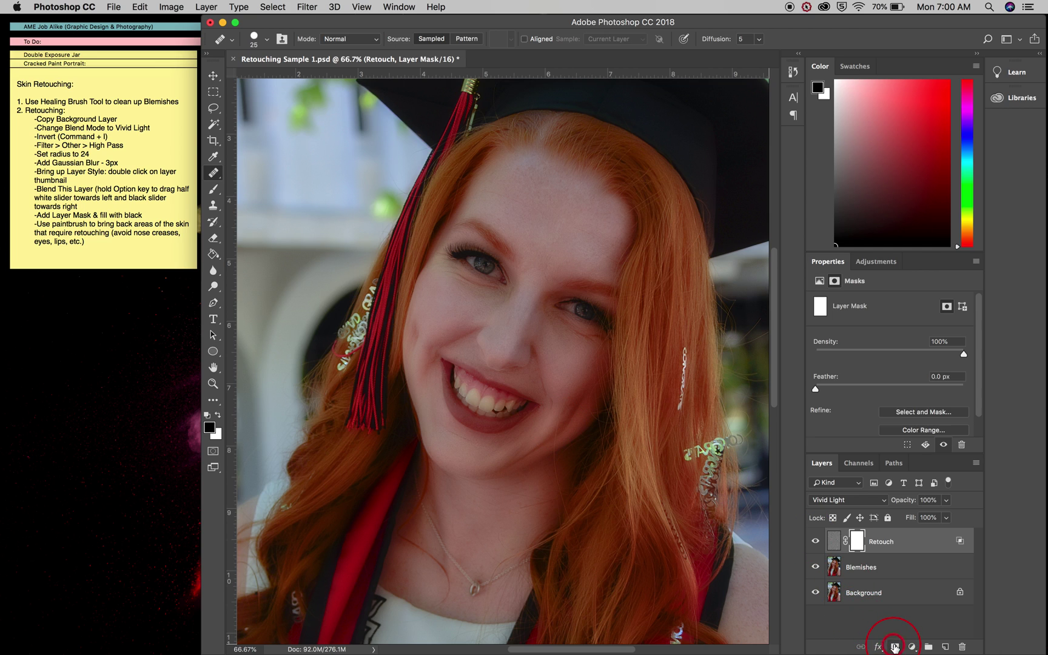
pyautogui.press('super+i')
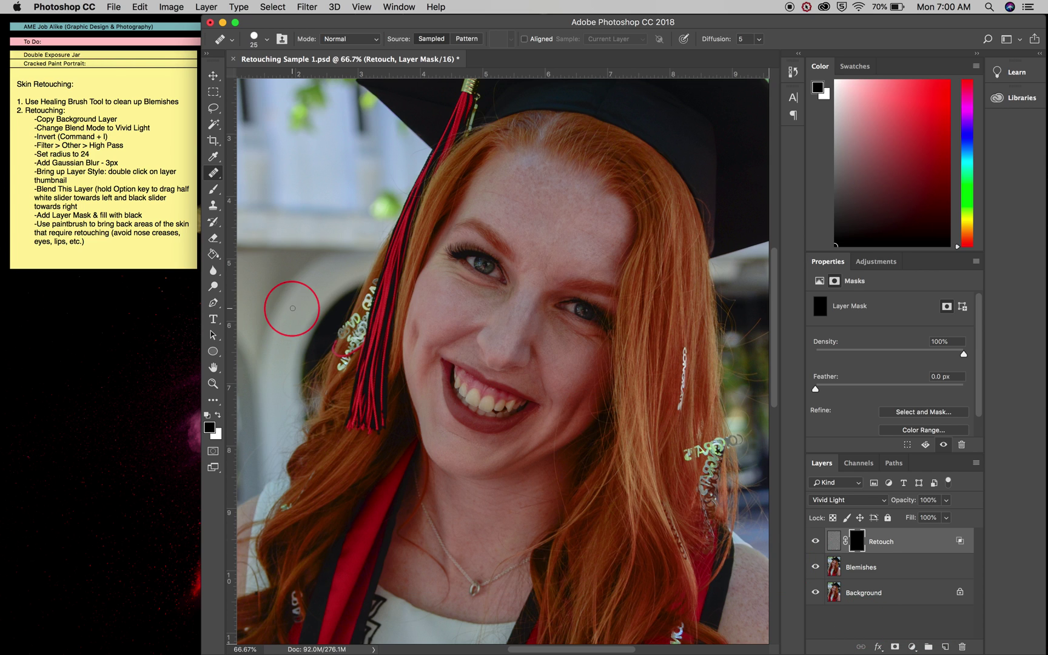
# - Set up the Brush tool with 100% hardness and white as the foreground color
pyautogui.click(213, 189)
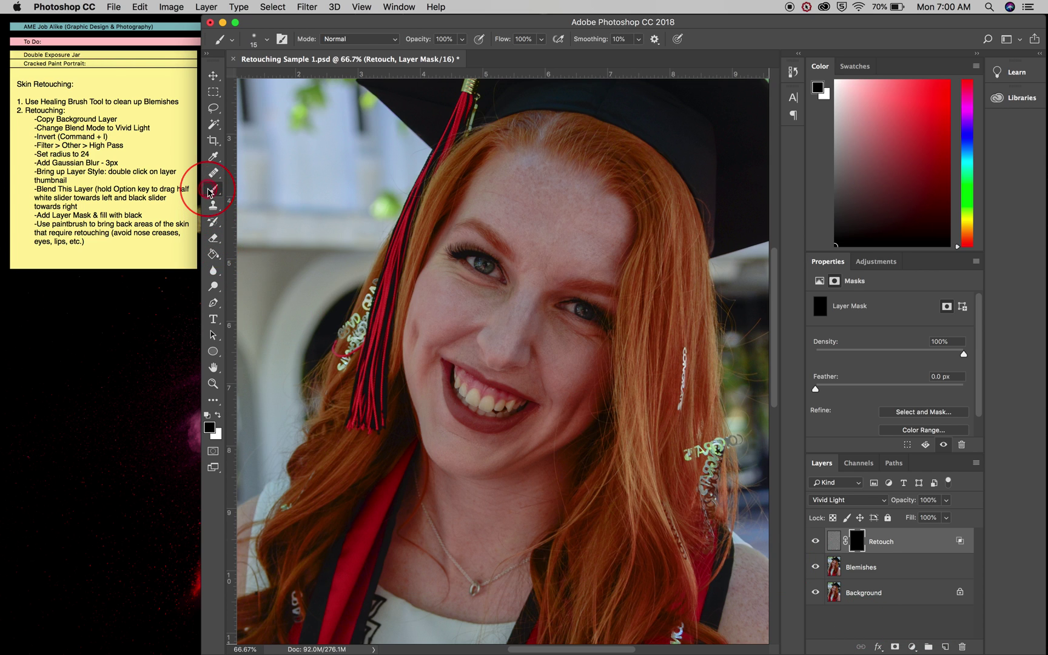
pyautogui.click(254, 40)
pyautogui.moveTo(292, 104); pyautogui.dragTo(362, 116)
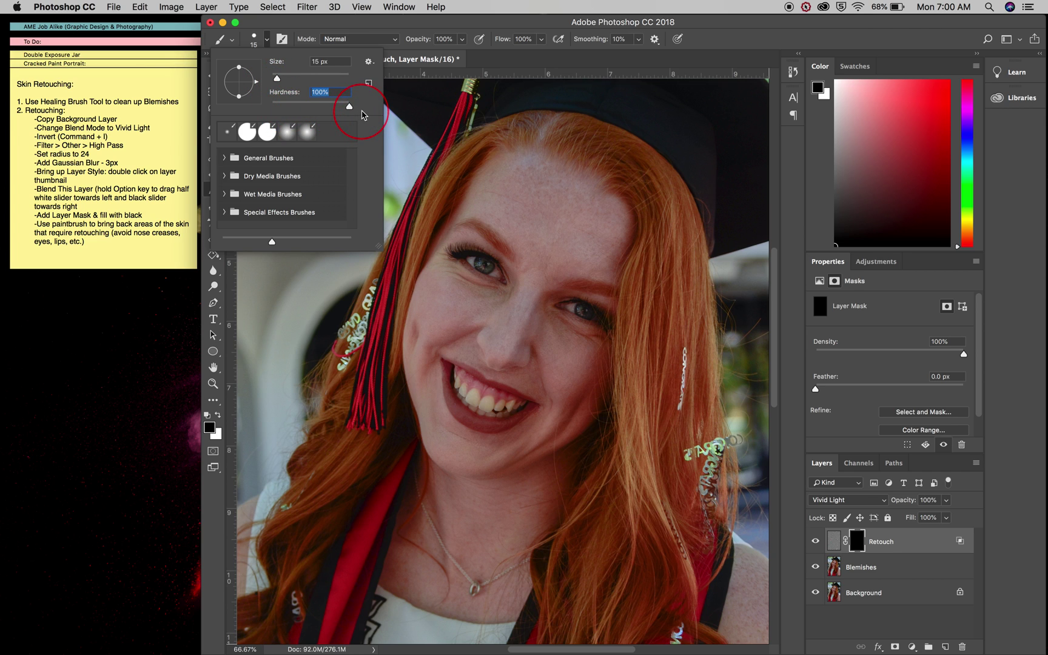
pyautogui.click(219, 415)
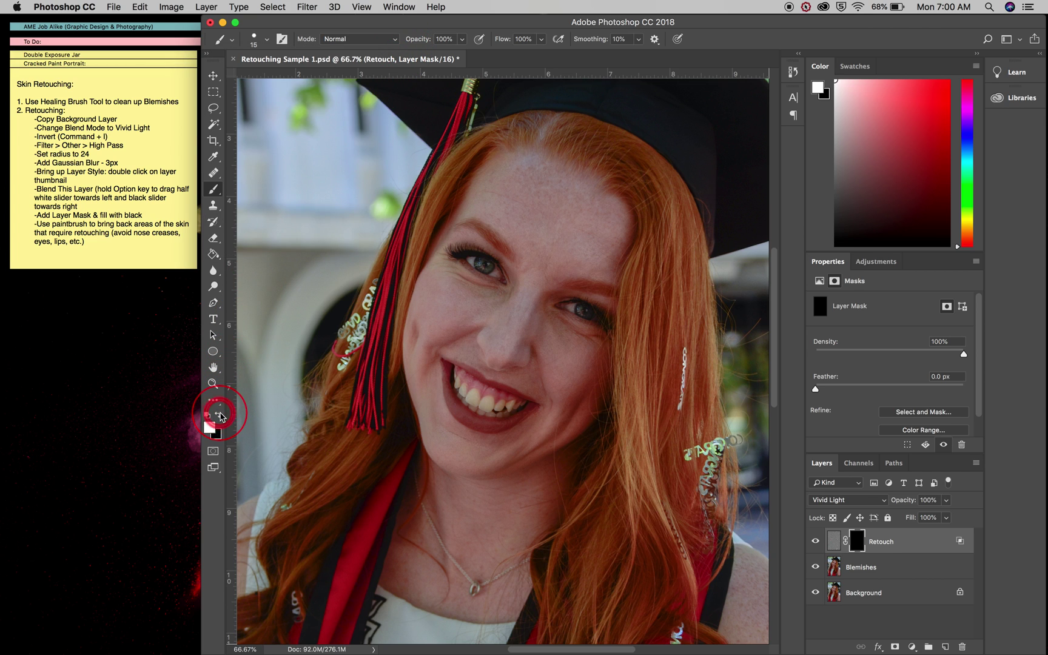
# - Paint white on the Retouch mask over the cheek and nose with a brush of about 70 px, avoiding the creases and lips
pyautogui.press('super+equal')
pyautogui.press('super+equal')
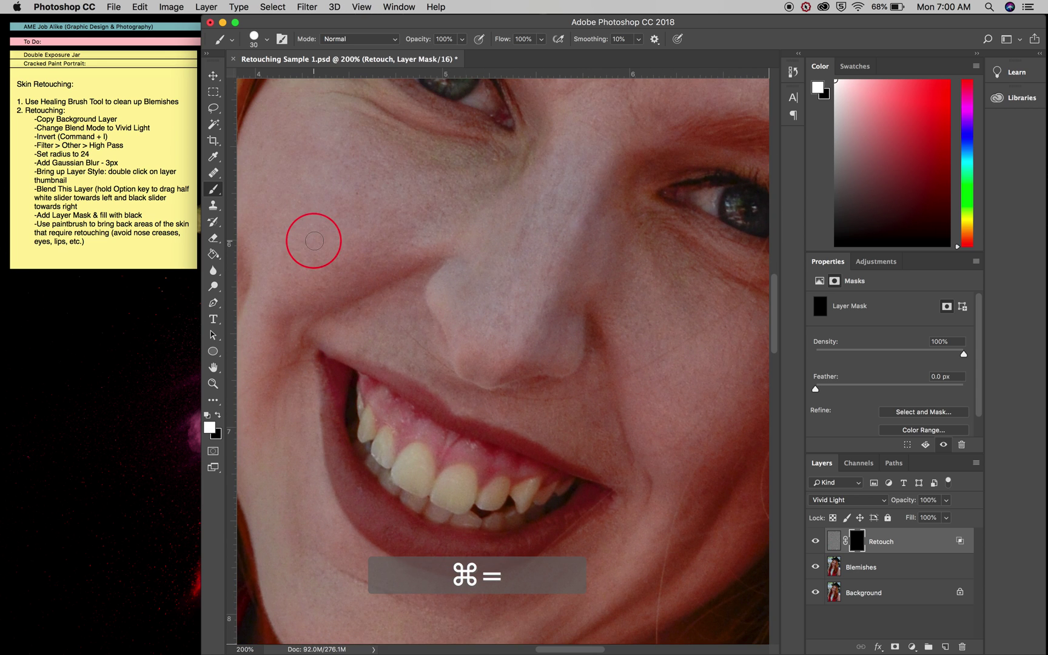
pyautogui.scroll(4, 316, 236)
pyautogui.hscroll(-2, 315, 236)
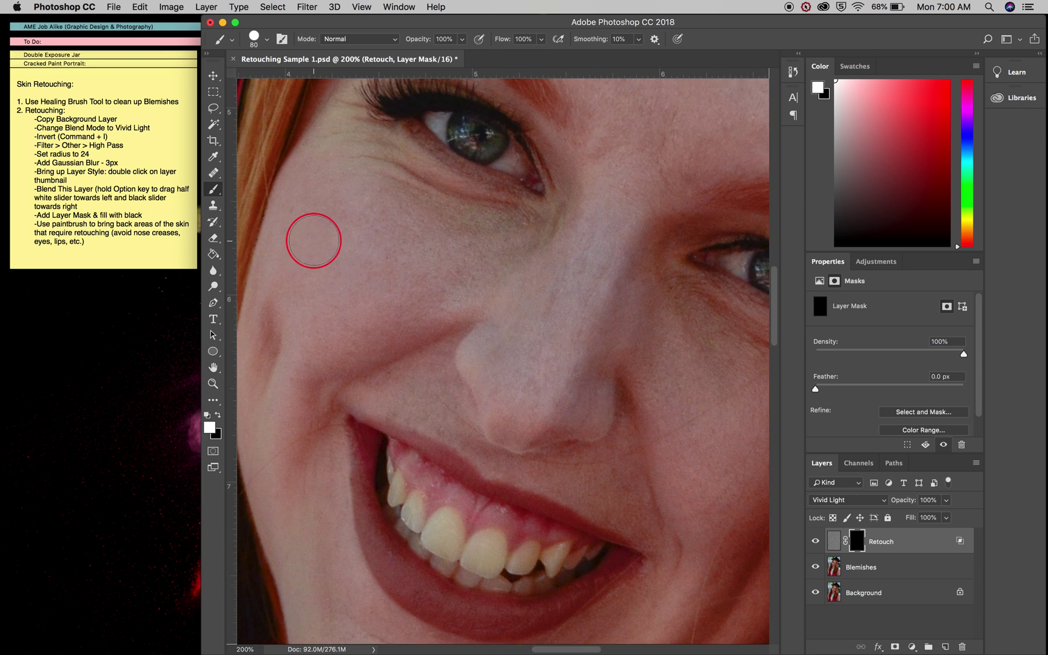
pyautogui.press(']')
pyautogui.click(312, 189)
pyautogui.moveTo(312, 189)
pyautogui.mouseDown()
pyautogui.moveTo(273, 287)
pyautogui.moveTo(260, 408)
pyautogui.moveTo(266, 325)
pyautogui.moveTo(337, 161)
pyautogui.moveTo(434, 215)
pyautogui.moveTo(519, 240)
pyautogui.moveTo(488, 268)
pyautogui.moveTo(340, 222)
pyautogui.moveTo(351, 261)
pyautogui.moveTo(453, 292)
pyautogui.moveTo(397, 309)
pyautogui.moveTo(345, 288)
pyautogui.moveTo(325, 306)
pyautogui.moveTo(483, 308)
pyautogui.moveTo(350, 326)
pyautogui.moveTo(295, 346)
pyautogui.moveTo(279, 398)
pyautogui.moveTo(451, 313)
pyautogui.moveTo(504, 308)
pyautogui.moveTo(502, 341)
pyautogui.moveTo(480, 367)
pyautogui.moveTo(501, 386)
pyautogui.moveTo(511, 432)
pyautogui.moveTo(565, 420)
pyautogui.mouseUp()
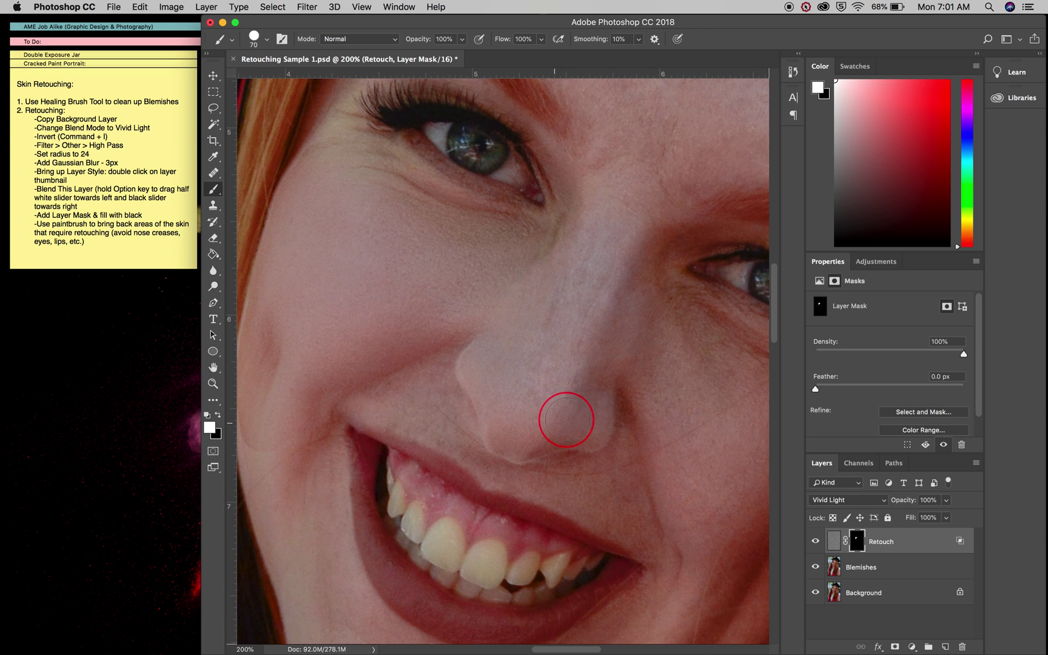
pyautogui.moveTo(609, 379)
pyautogui.mouseDown()
pyautogui.moveTo(525, 389)
pyautogui.moveTo(624, 204)
pyautogui.moveTo(548, 331)
pyautogui.moveTo(553, 377)
pyautogui.moveTo(593, 357)
pyautogui.moveTo(634, 216)
pyautogui.moveTo(622, 315)
pyautogui.moveTo(636, 296)
pyautogui.moveTo(566, 245)
pyautogui.moveTo(433, 202)
pyautogui.moveTo(366, 156)
pyautogui.moveTo(454, 205)
pyautogui.moveTo(396, 159)
pyautogui.moveTo(351, 157)
pyautogui.mouseUp()
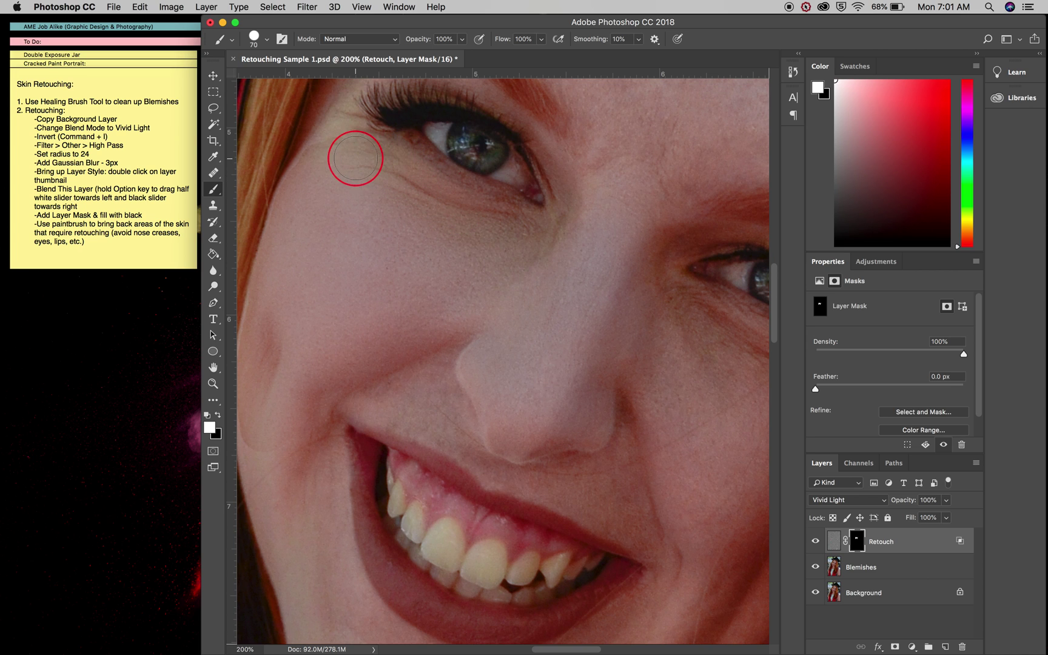
# - Paint white on the mask around the eye's outer corner and above the eyebrow, reducing the brush to 50 and 40 px
pyautogui.scroll(5, 355, 159)
pyautogui.moveTo(363, 259)
pyautogui.mouseDown()
pyautogui.moveTo(355, 235)
pyautogui.moveTo(384, 264)
pyautogui.moveTo(354, 235)
pyautogui.moveTo(314, 294)
pyautogui.mouseUp()
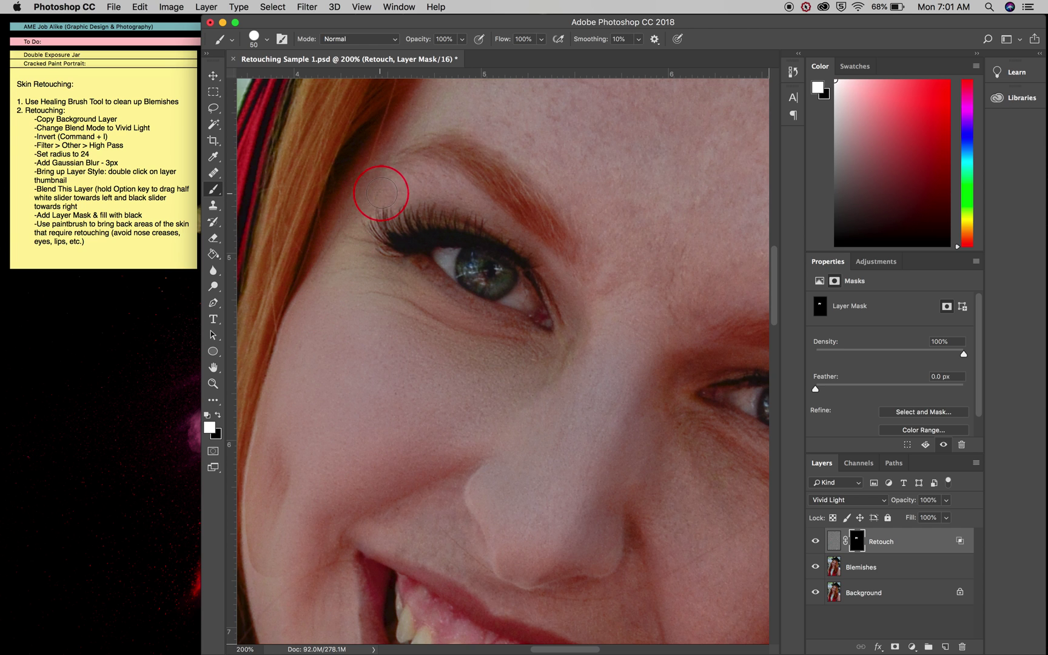
pyautogui.moveTo(373, 119)
pyautogui.mouseDown()
pyautogui.moveTo(386, 137)
pyautogui.moveTo(374, 147)
pyautogui.moveTo(400, 121)
pyautogui.moveTo(451, 104)
pyautogui.mouseUp()
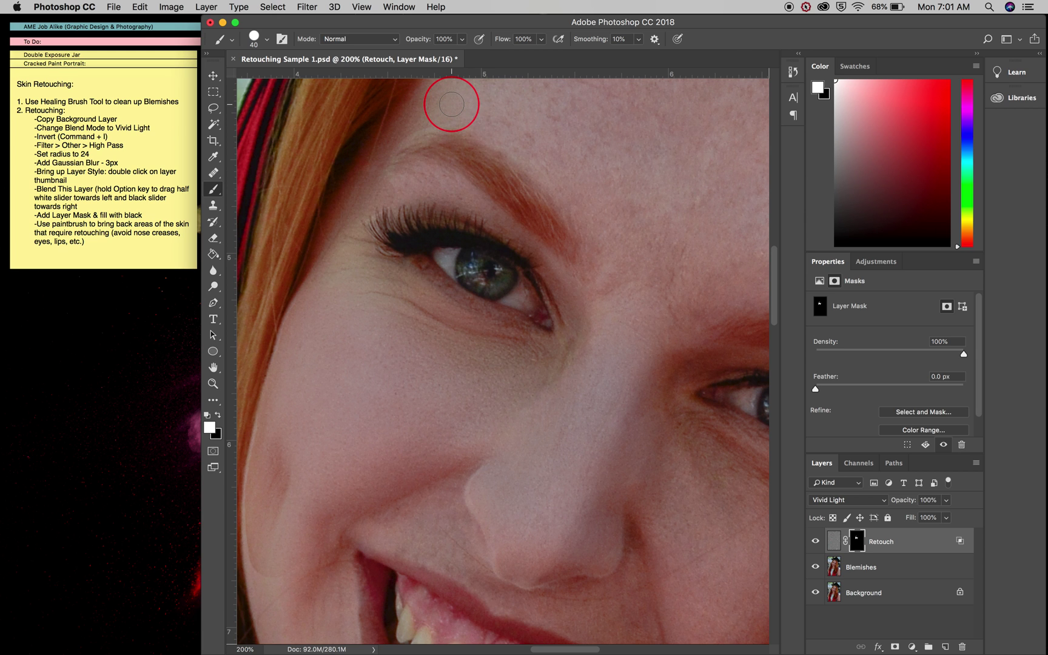
# - Paint white on the Retouch mask across the forehead, enlarging the brush from 60 to 100 and 250 px
pyautogui.press('super+minus')
pyautogui.press('super+minus')
pyautogui.press('super+equal')
pyautogui.press('super+equal')
pyautogui.scroll(5, 471, 105)
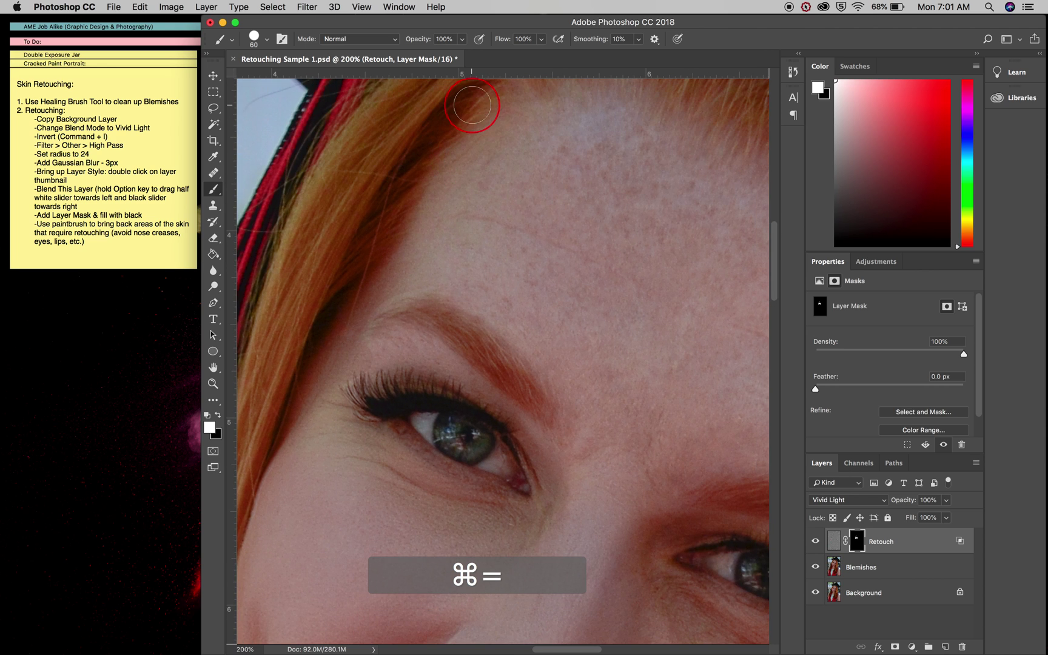
pyautogui.press(']')
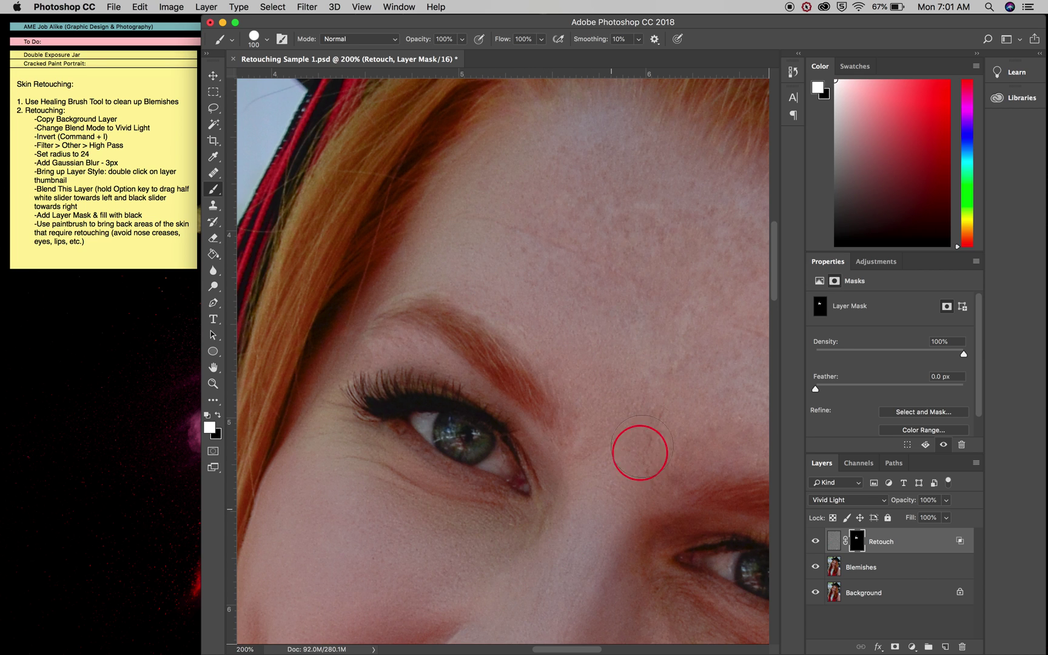
pyautogui.hscroll(5, 720, 392)
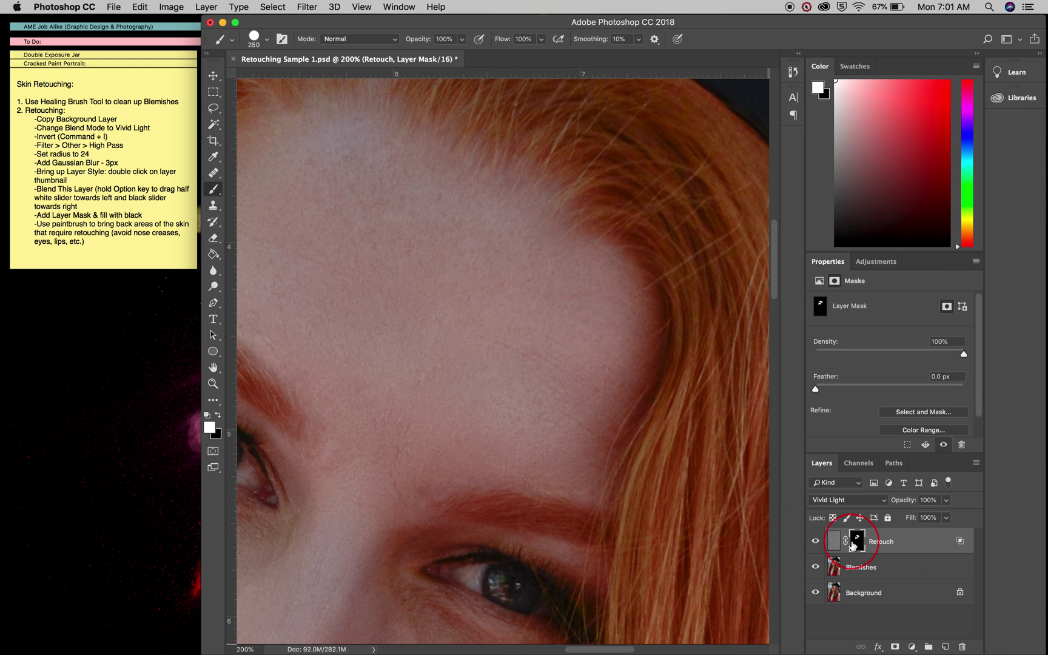
# - Display the Retouch mask alone, fill the missed black spot in the forehead area with white, and return to the image
pyautogui.keyDown('alt'); pyautogui.click(855, 540); pyautogui.keyUp('alt')
pyautogui.hscroll(-4, 563, 420)
pyautogui.scroll(1, 563, 420)
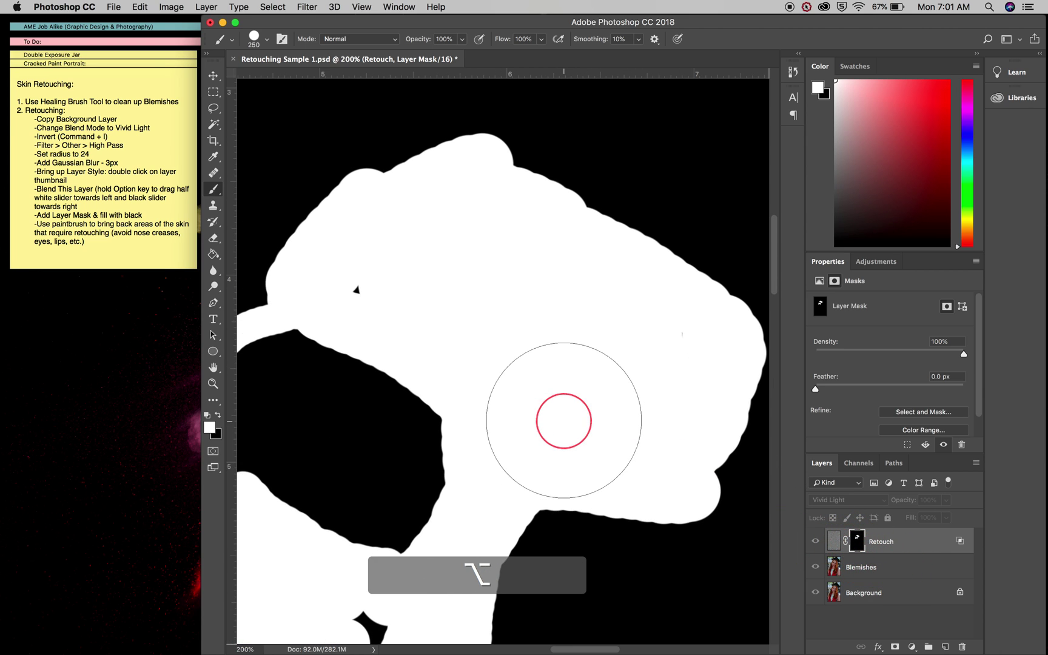
pyautogui.click(363, 284)
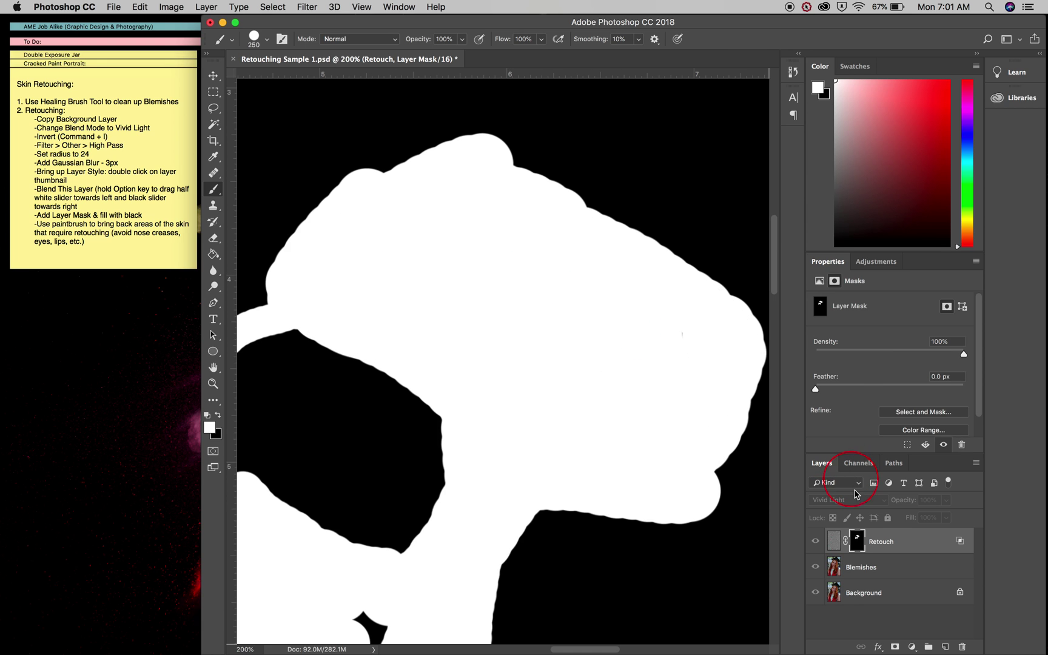
pyautogui.keyDown('alt'); pyautogui.click(856, 540); pyautogui.keyUp('alt')
# - Reduce the brush to 125 px and paint white on the mask over the cheek beneath the eye nearer the long hair
pyautogui.scroll(-3, 609, 377)
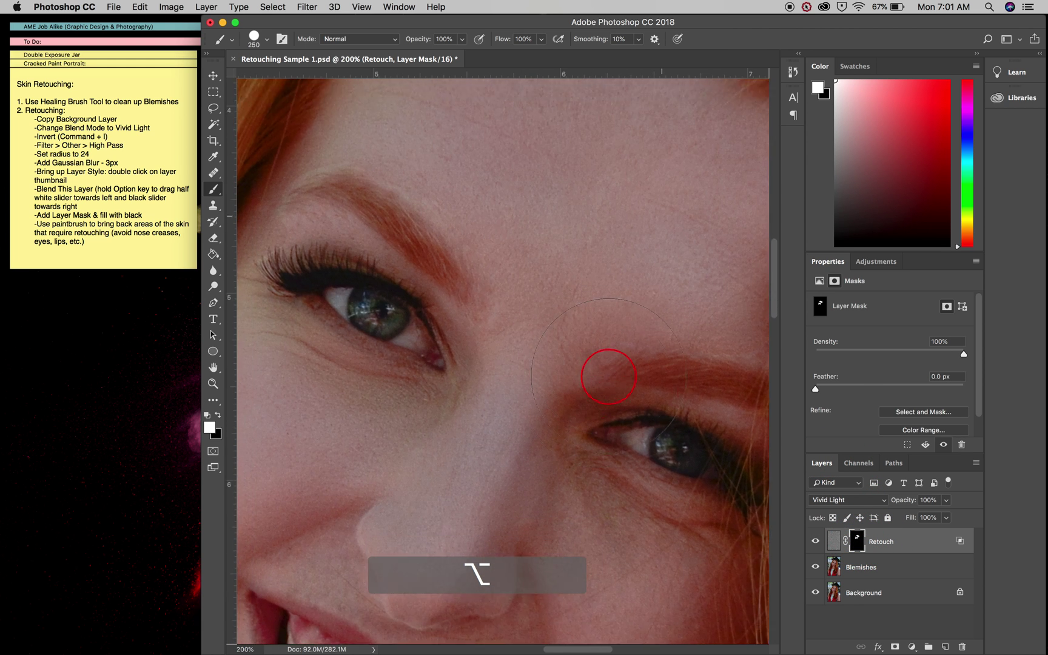
pyautogui.scroll(-5, 608, 377)
pyautogui.hscroll(-2, 608, 377)
pyautogui.press('[')
pyautogui.press('[')
pyautogui.press('[')
pyautogui.press('[')
pyautogui.moveTo(614, 337)
pyautogui.mouseDown()
pyautogui.moveTo(612, 320)
pyautogui.moveTo(685, 353)
pyautogui.mouseUp()
pyautogui.scroll(-2, 685, 353)
pyautogui.hscroll(3, 685, 353)
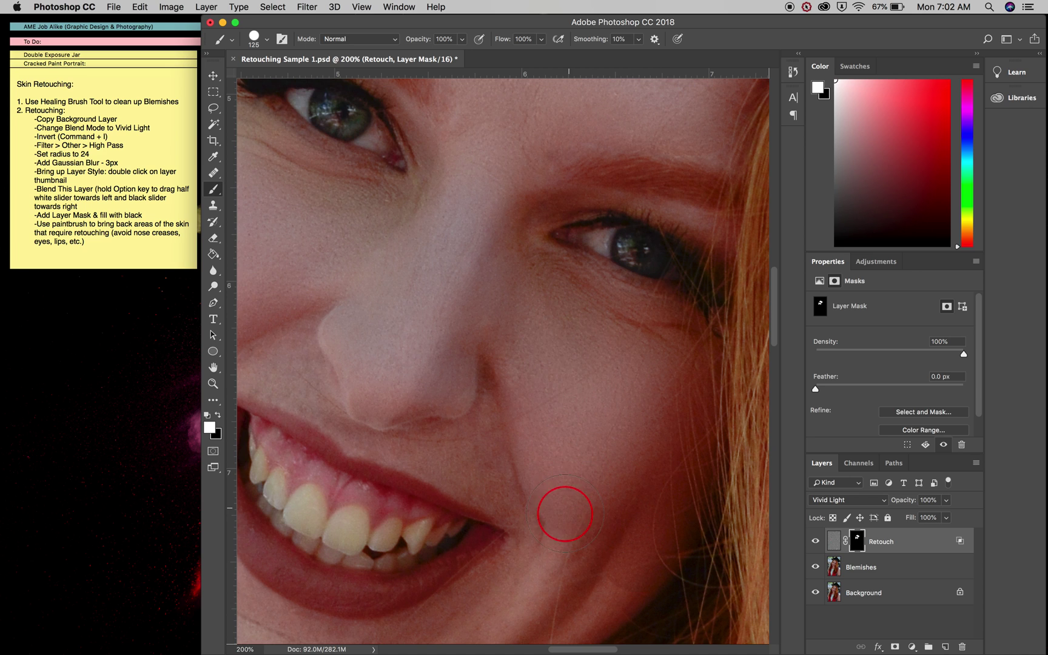
# - Paint white on the mask along the jaw and across the chin with the 125 px brush
pyautogui.scroll(-5, 547, 562)
pyautogui.hscroll(-2, 547, 562)
pyautogui.moveTo(628, 435)
pyautogui.mouseDown()
pyautogui.moveTo(586, 475)
pyautogui.moveTo(658, 473)
pyautogui.moveTo(684, 451)
pyautogui.moveTo(604, 505)
pyautogui.moveTo(615, 500)
pyautogui.moveTo(486, 553)
pyautogui.moveTo(590, 532)
pyautogui.moveTo(513, 556)
pyautogui.moveTo(503, 535)
pyautogui.moveTo(386, 582)
pyautogui.mouseUp()
pyautogui.hscroll(-5, 444, 580)
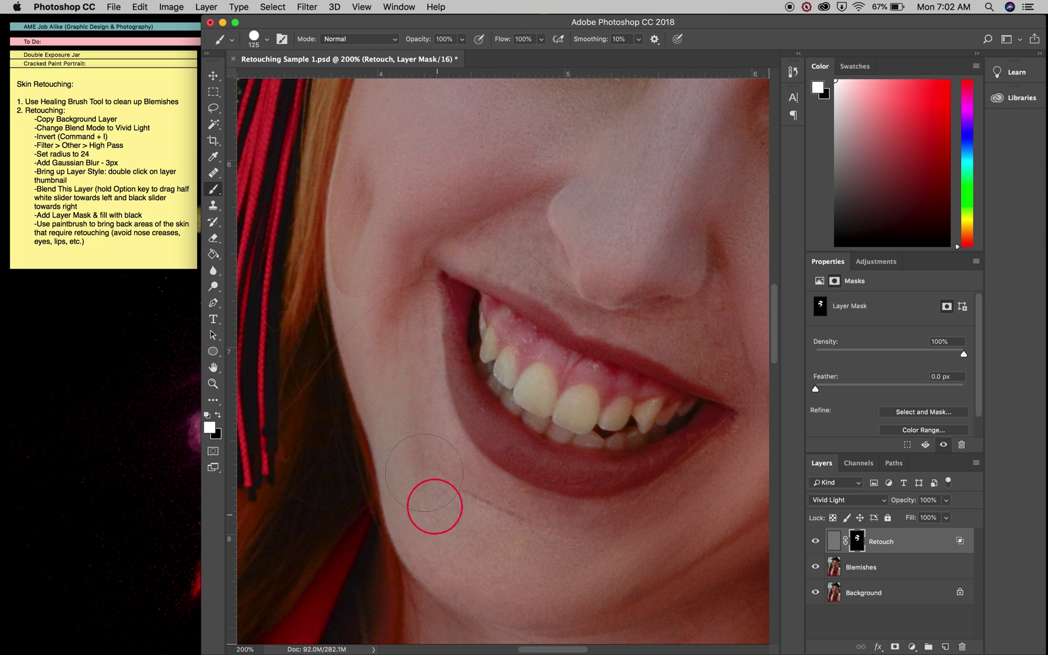
pyautogui.moveTo(463, 549)
pyautogui.mouseDown()
pyautogui.moveTo(373, 360)
pyautogui.moveTo(365, 226)
pyautogui.moveTo(415, 513)
pyautogui.moveTo(446, 556)
pyautogui.moveTo(538, 576)
pyautogui.moveTo(585, 571)
pyautogui.moveTo(621, 539)
pyautogui.moveTo(481, 537)
pyautogui.moveTo(444, 487)
pyautogui.moveTo(521, 528)
pyautogui.moveTo(534, 554)
pyautogui.mouseUp()
pyautogui.scroll(-3, 534, 555)
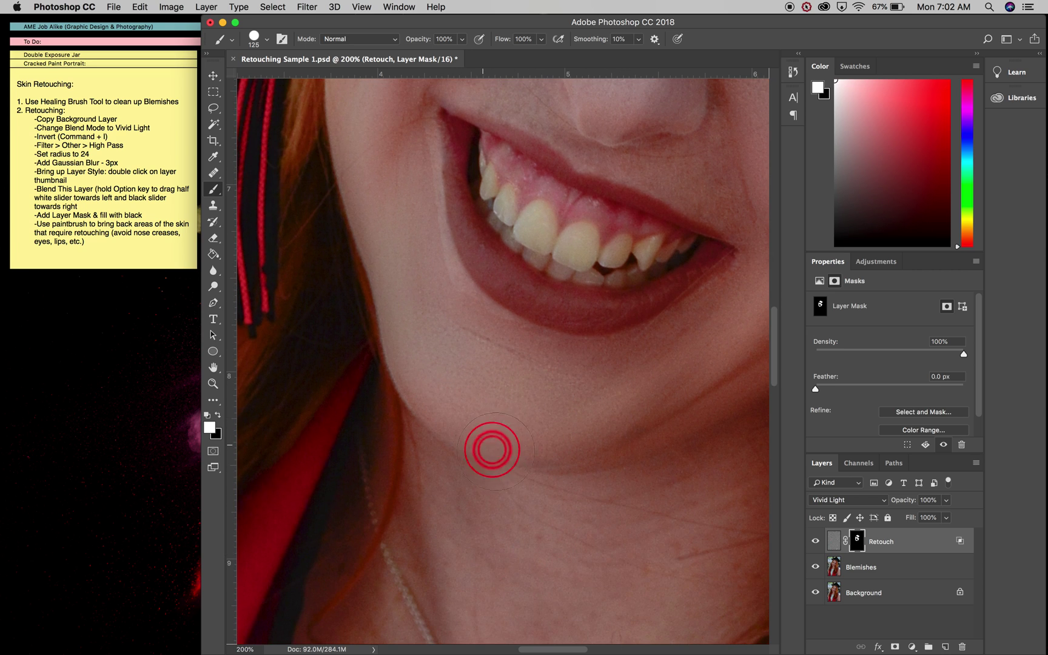
# - Reduce the brush to 45 px and paint white on the mask around the lower lip's outer edge, avoiding the lip
pyautogui.rightClick(625, 442)
pyautogui.press('super+equal')
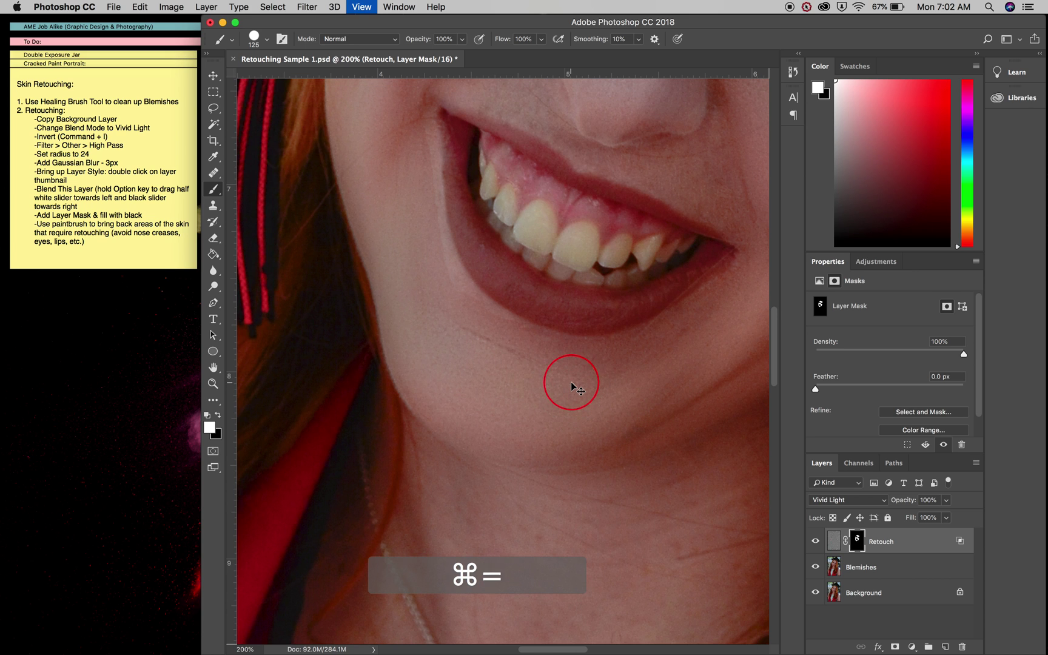
pyautogui.press('super+equal')
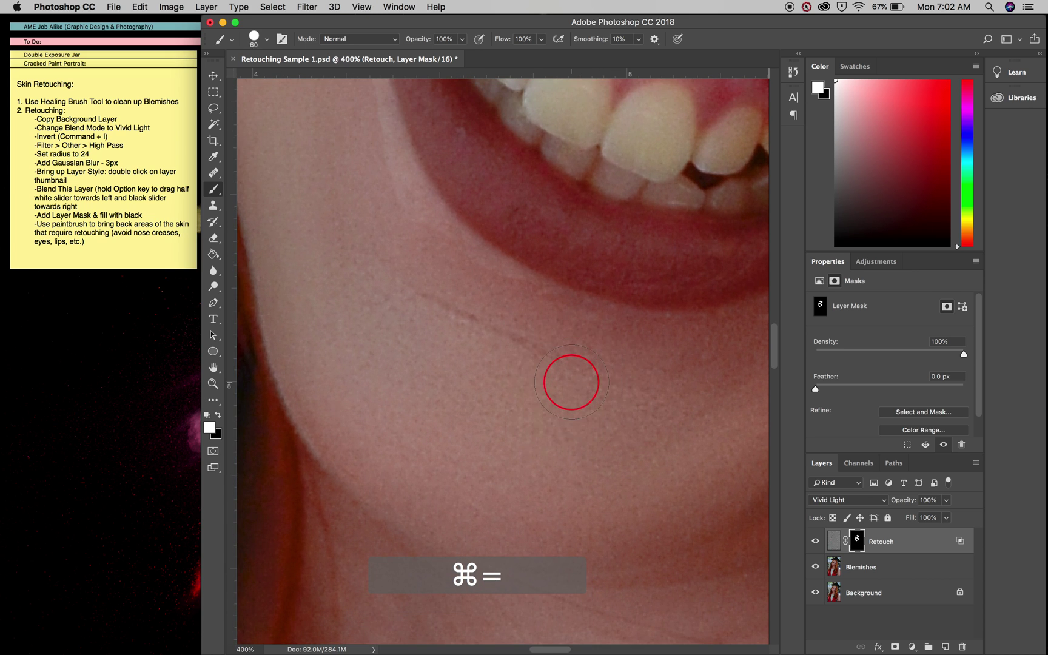
pyautogui.press('[')
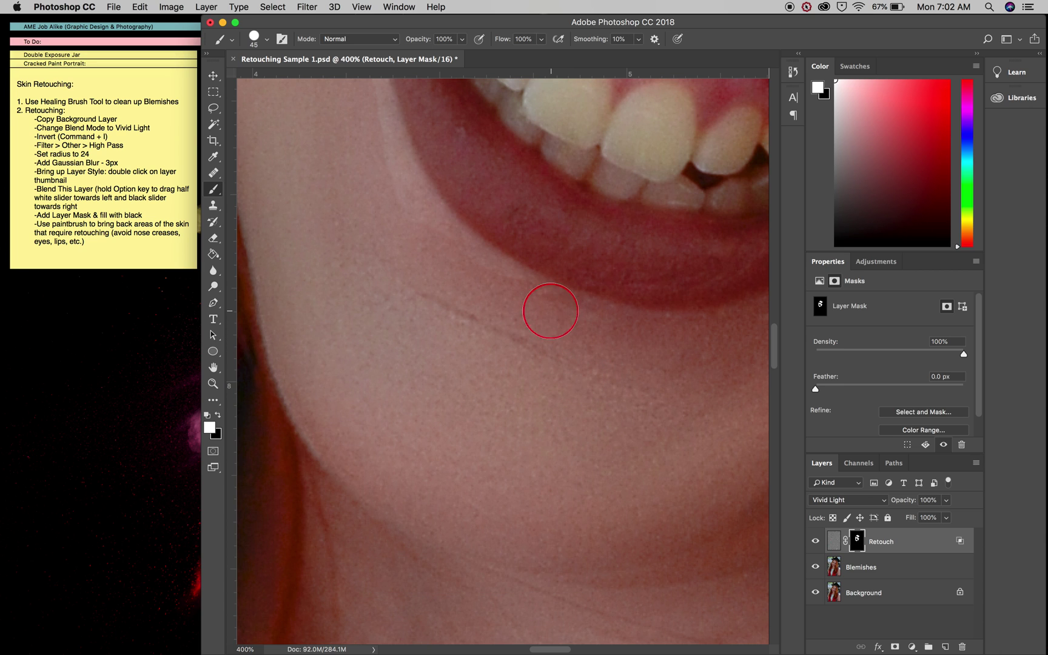
pyautogui.moveTo(546, 312); pyautogui.dragTo(528, 297)
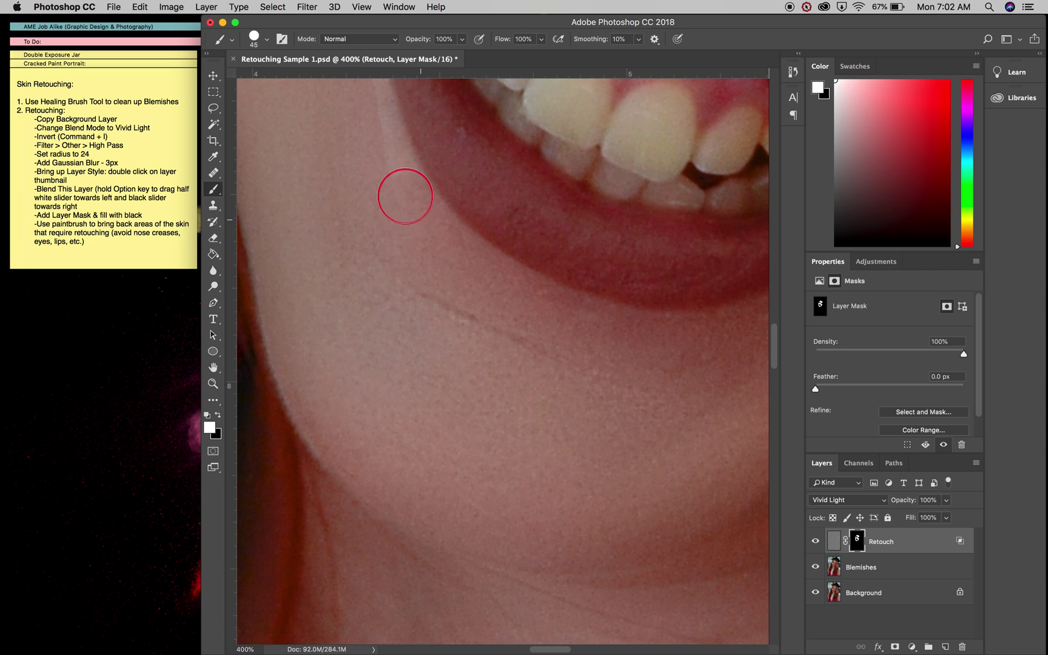
pyautogui.scroll(5, 382, 161)
pyautogui.click(405, 261)
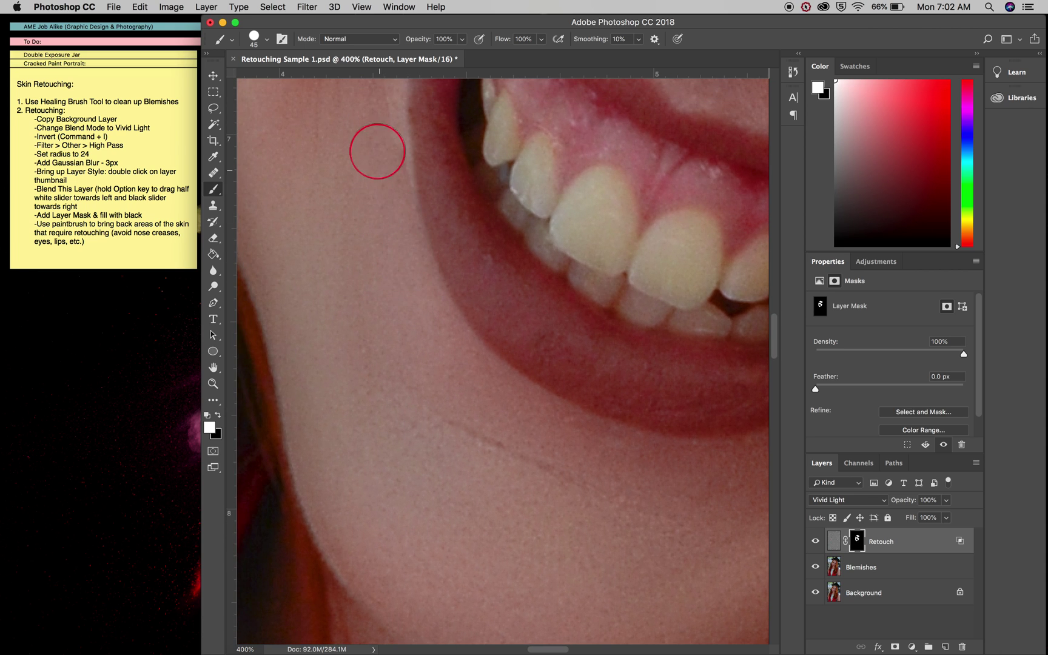
# - Paint white on the mask above the mouth corner and up beside the nose with the 45 px brush
pyautogui.scroll(6, 379, 115)
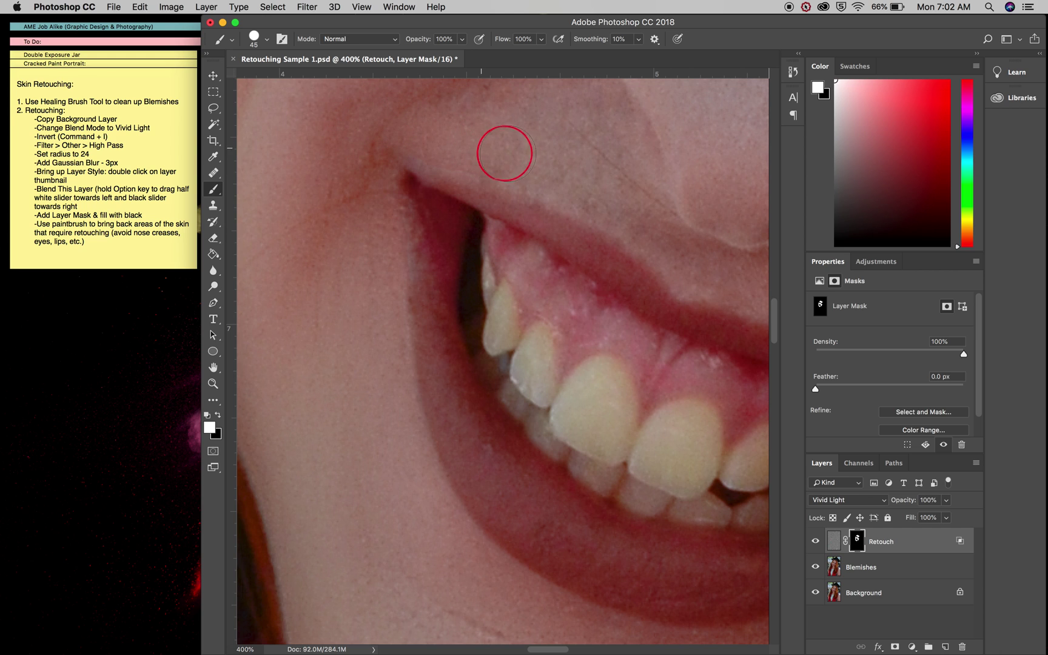
pyautogui.click(467, 145)
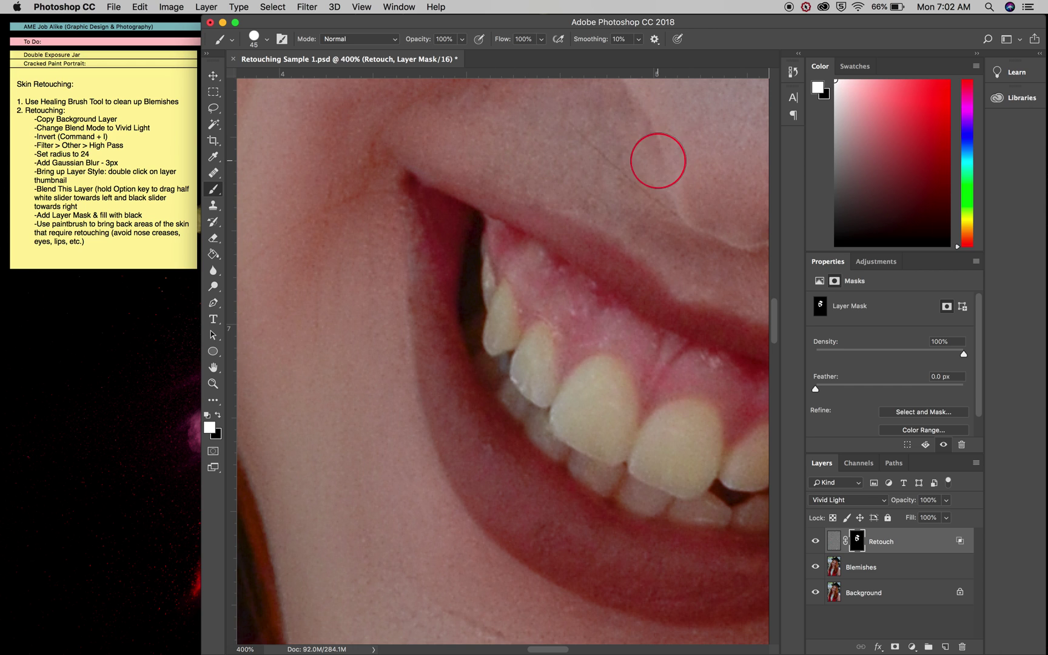
pyautogui.click(581, 180)
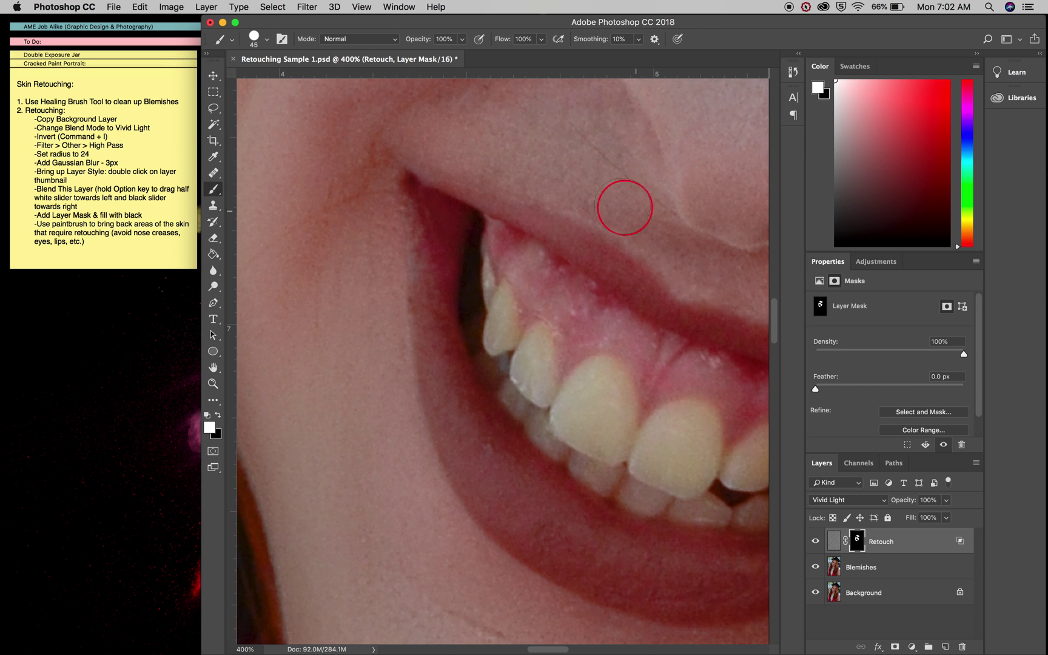
pyautogui.scroll(3, 599, 164)
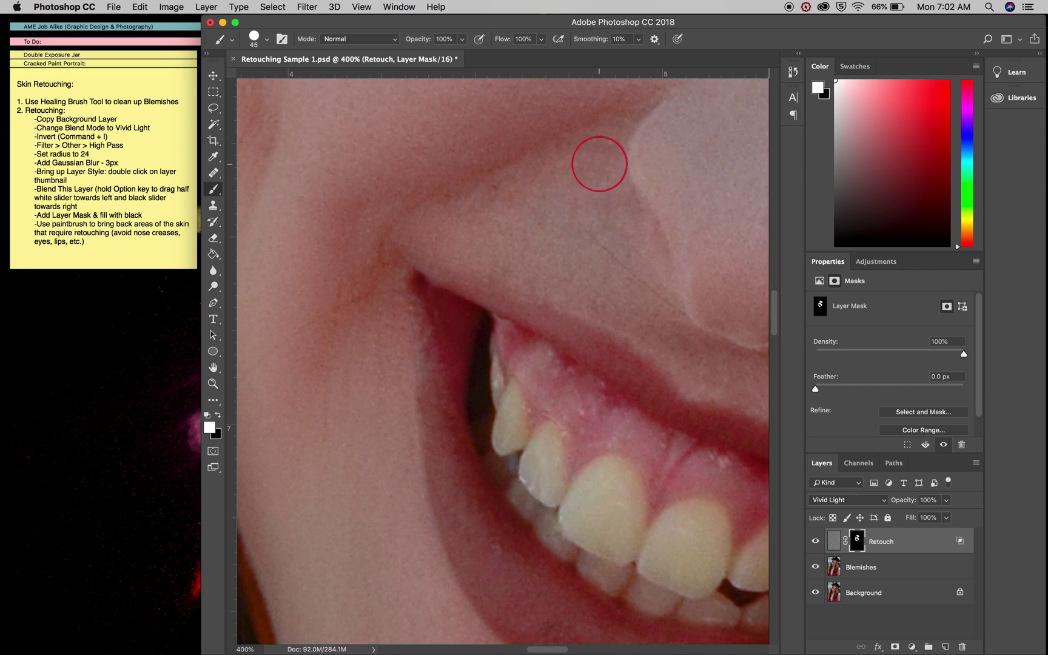
pyautogui.click(587, 145)
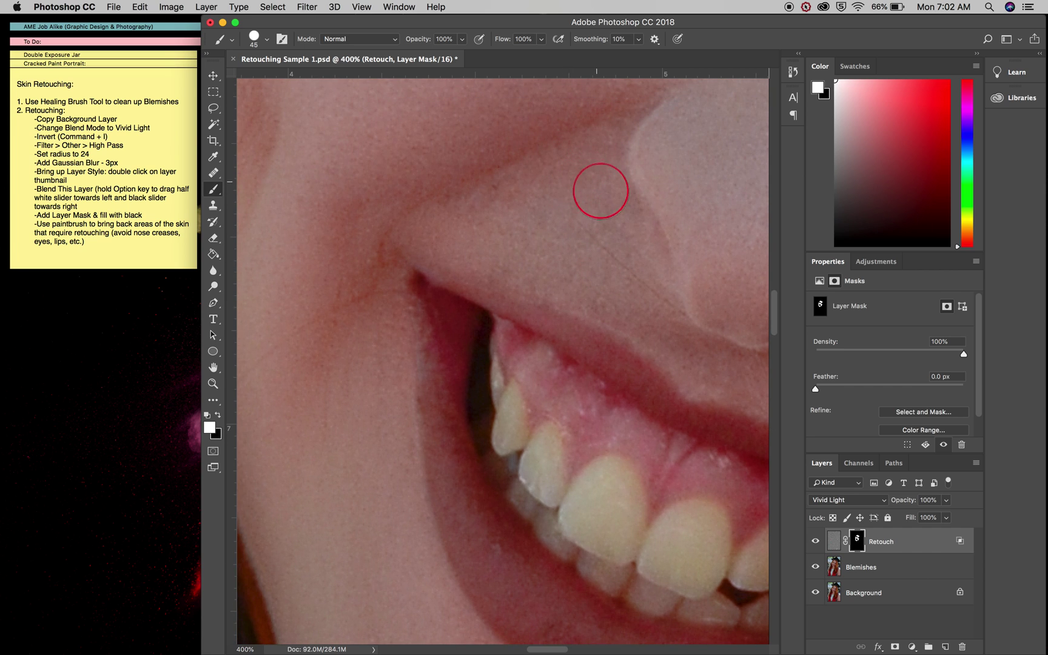
pyautogui.click(546, 224)
# - Paint white on the mask between the nose and upper lip, reducing the brush to 40 px
pyautogui.scroll(-5, 461, 202)
pyautogui.hscroll(5, 461, 202)
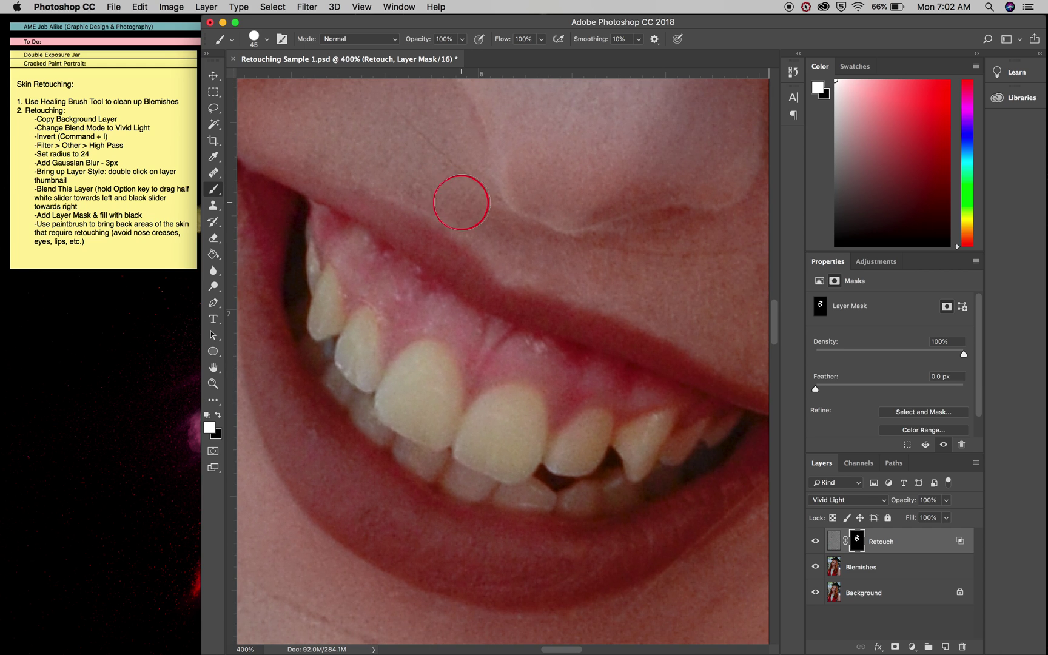
pyautogui.click(530, 258)
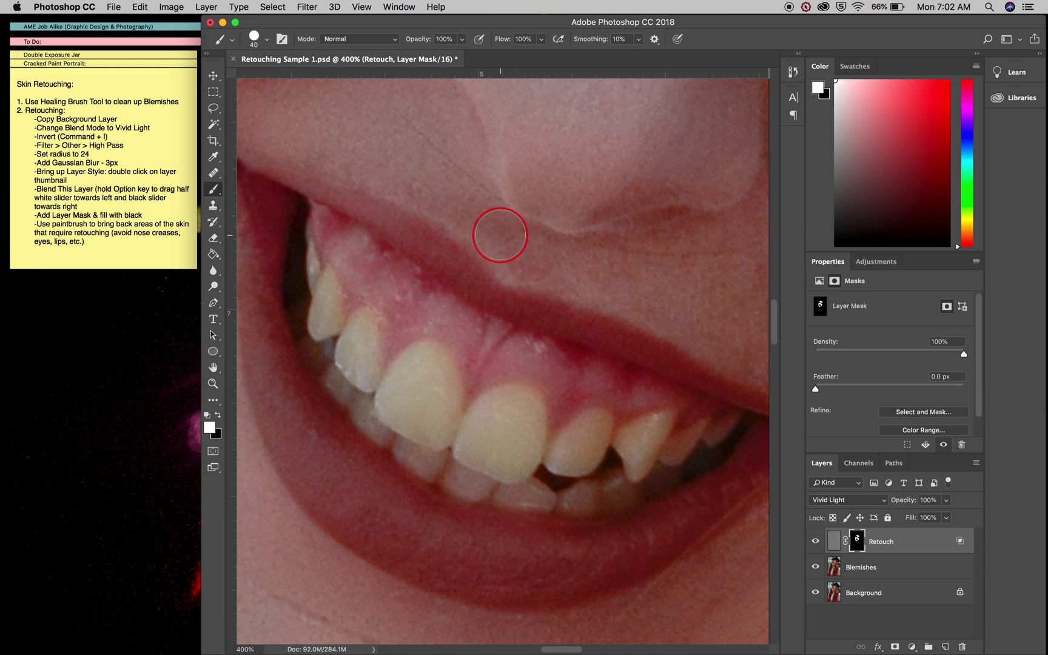
pyautogui.click(509, 243)
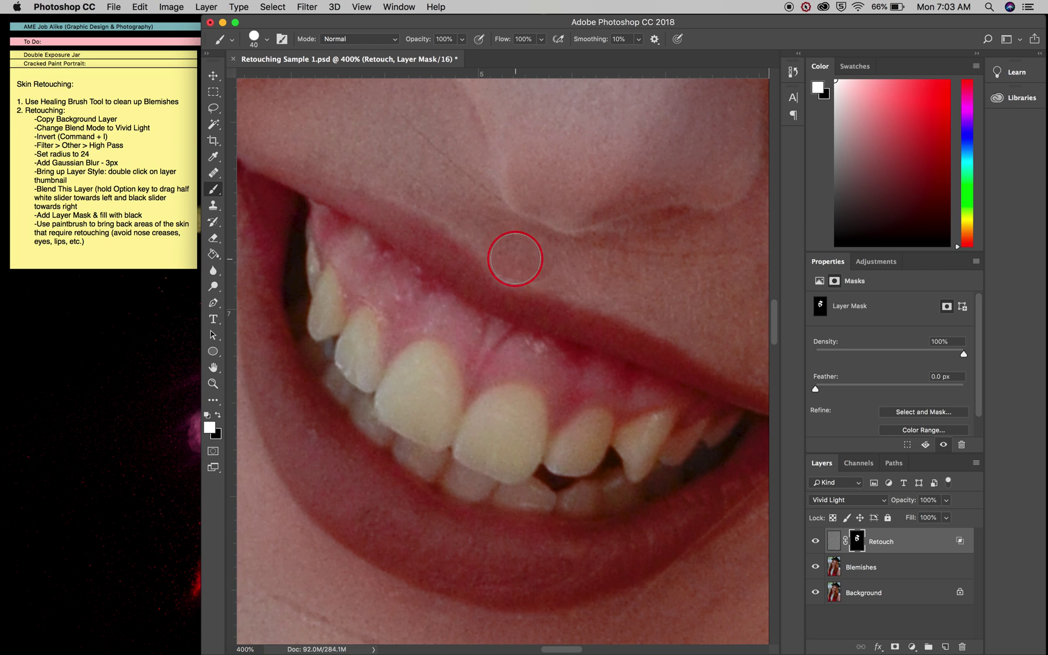
pyautogui.moveTo(546, 258)
pyautogui.mouseDown()
pyautogui.moveTo(614, 286)
pyautogui.moveTo(519, 260)
pyautogui.moveTo(667, 307)
pyautogui.moveTo(470, 257)
pyautogui.moveTo(435, 236)
pyautogui.moveTo(464, 228)
pyautogui.mouseUp()
# - Enlarge the brush to 70 px and paint white on the mask between the nostril and the far mouth corner
pyautogui.hscroll(5, 666, 307)
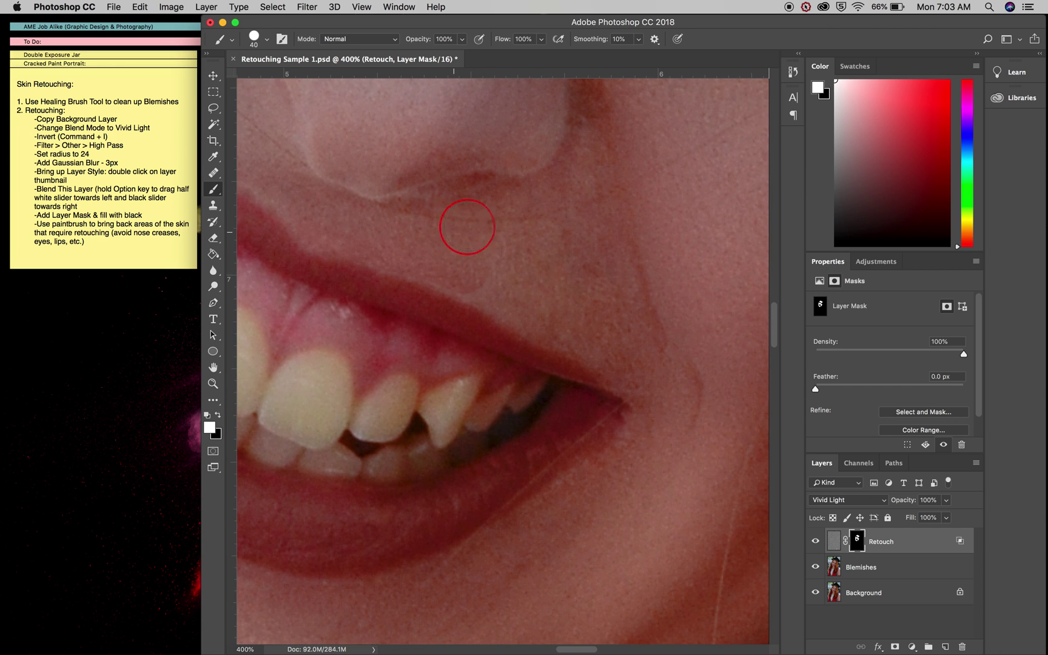
pyautogui.press(']')
pyautogui.moveTo(620, 238)
pyautogui.mouseDown()
pyautogui.moveTo(657, 306)
pyautogui.moveTo(524, 259)
pyautogui.moveTo(614, 311)
pyautogui.moveTo(533, 299)
pyautogui.moveTo(525, 277)
pyautogui.moveTo(491, 265)
pyautogui.moveTo(620, 325)
pyautogui.mouseUp()
# - Display the Retouch mask alone, paint white over the missed black spots around the cheek and nose, and return to the image
pyautogui.press('super+minus')
pyautogui.press('super+minus')
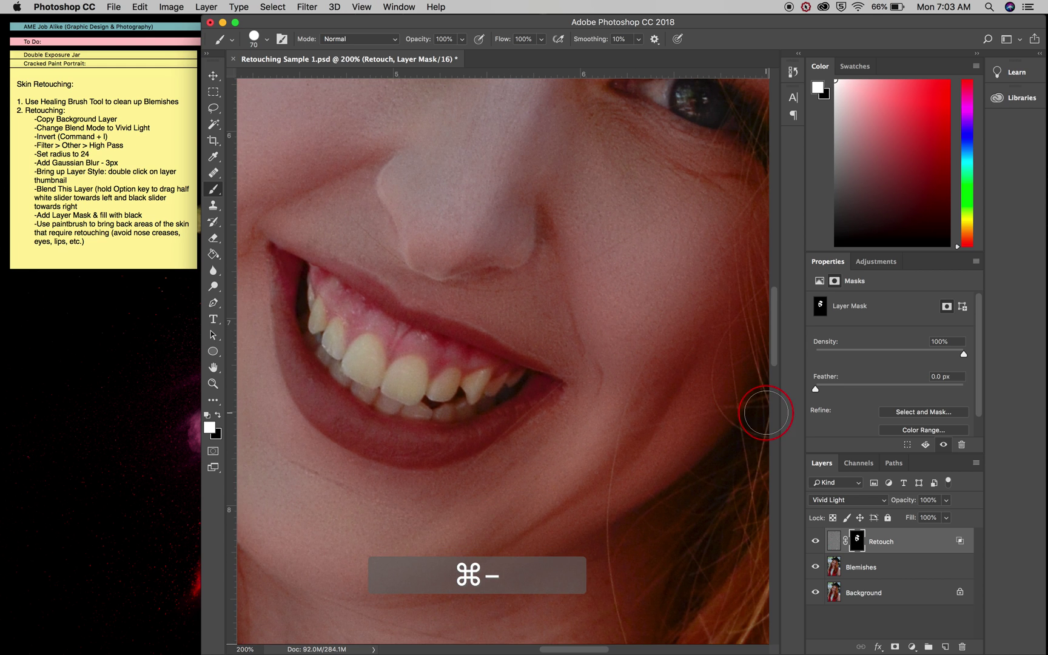
pyautogui.keyDown('alt'); pyautogui.click(857, 539); pyautogui.keyUp('alt')
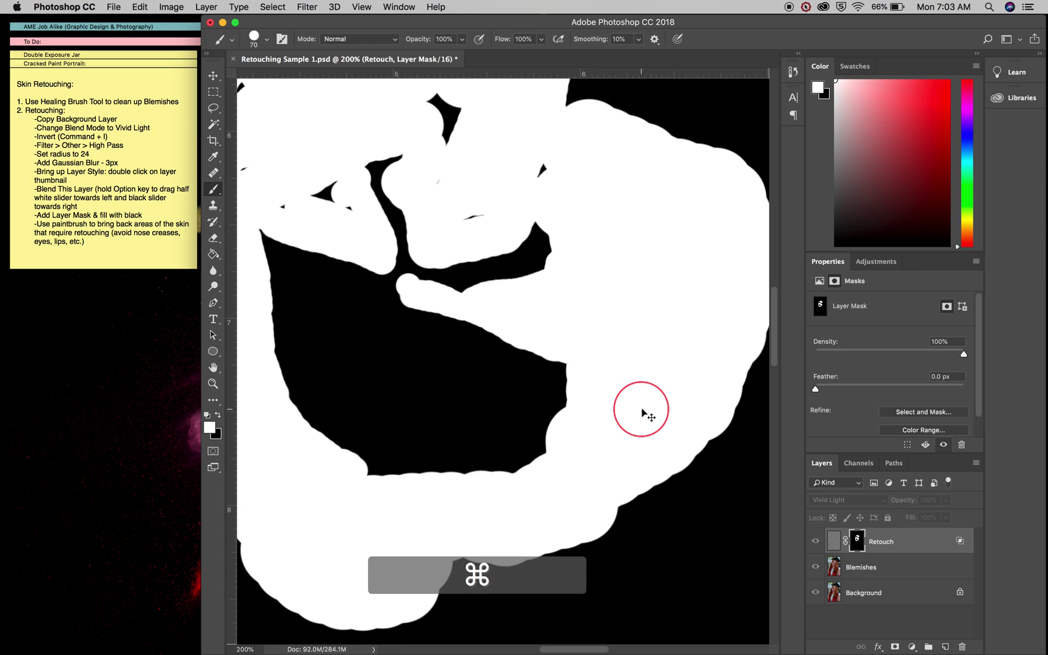
pyautogui.press('super+minus')
pyautogui.press('super+minus')
pyautogui.moveTo(465, 279)
pyautogui.mouseDown()
pyautogui.moveTo(492, 296)
pyautogui.moveTo(520, 297)
pyautogui.moveTo(493, 310)
pyautogui.moveTo(448, 282)
pyautogui.moveTo(439, 295)
pyautogui.moveTo(473, 334)
pyautogui.moveTo(433, 310)
pyautogui.moveTo(429, 284)
pyautogui.moveTo(431, 305)
pyautogui.moveTo(414, 289)
pyautogui.moveTo(417, 271)
pyautogui.moveTo(412, 299)
pyautogui.moveTo(422, 300)
pyautogui.moveTo(426, 187)
pyautogui.mouseUp()
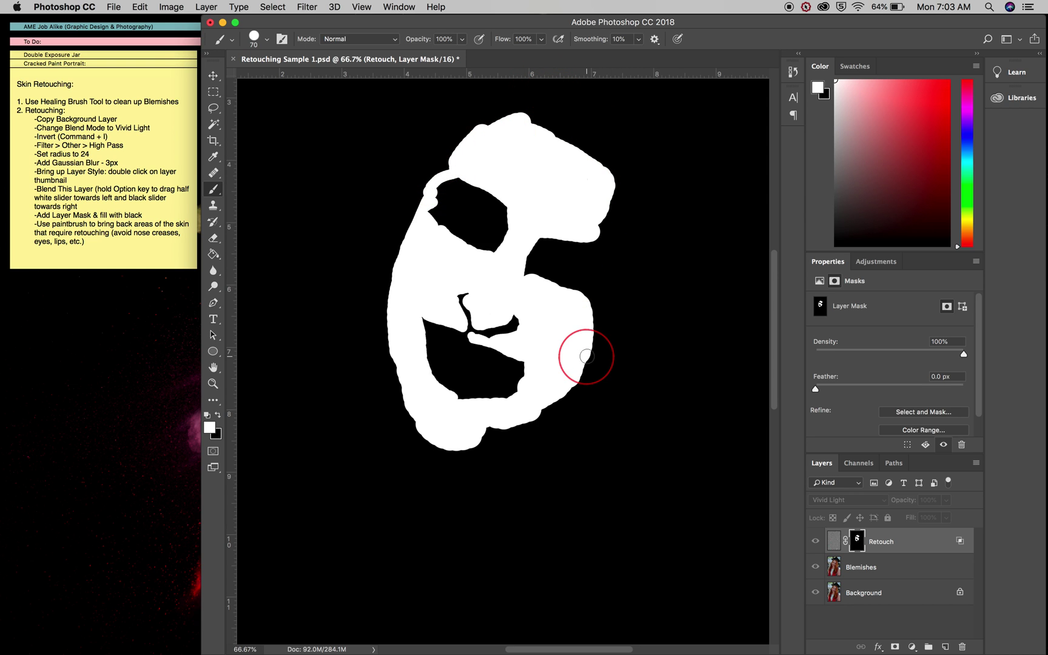
pyautogui.keyDown('alt'); pyautogui.click(856, 540); pyautogui.keyUp('alt')
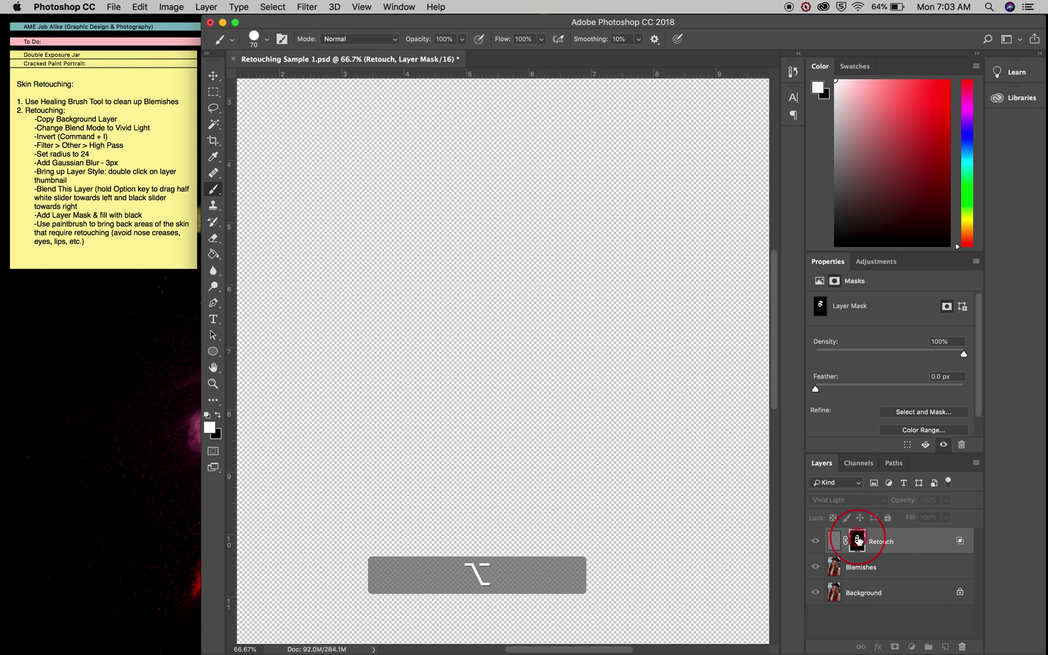
# - Lower the Brush tool's hardness to give it a soft edge
pyautogui.click(267, 39)
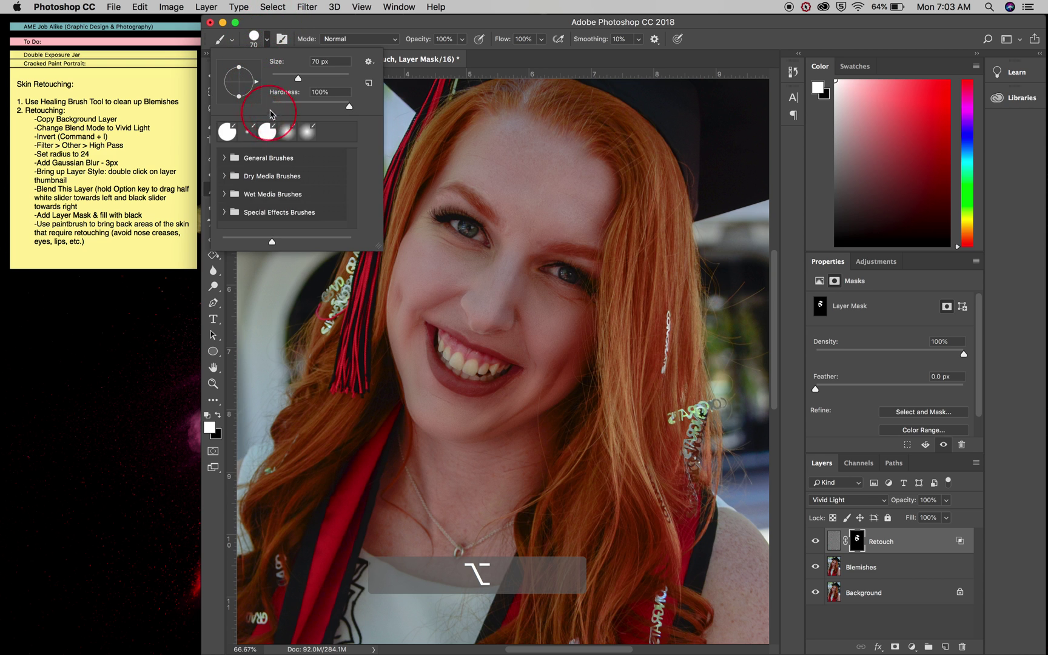
pyautogui.moveTo(294, 103); pyautogui.dragTo(246, 104)
pyautogui.click(267, 39)
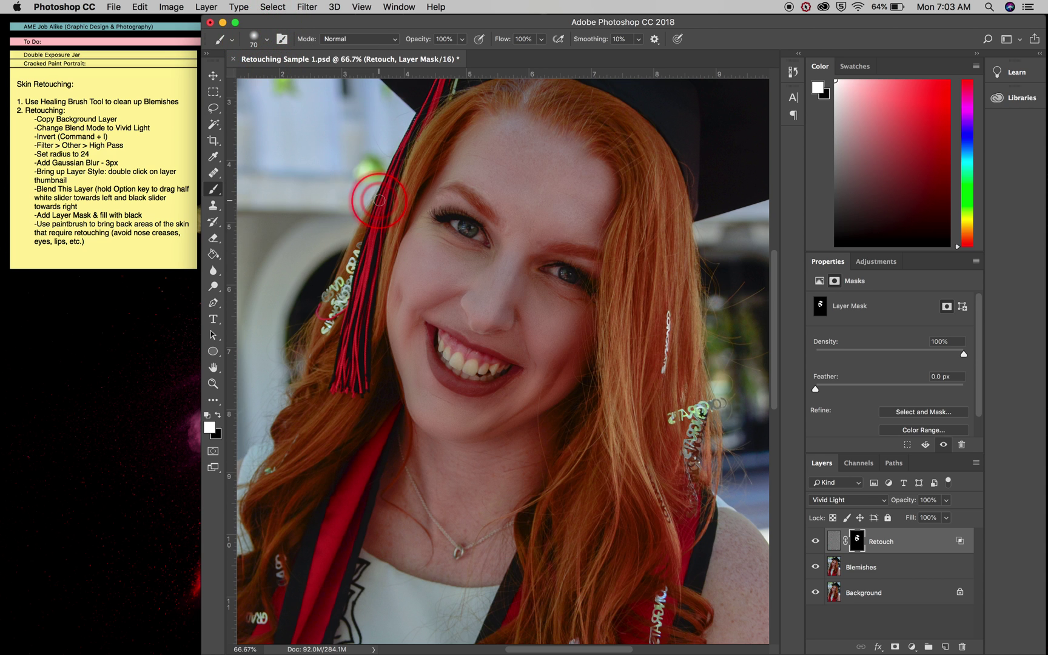
# - Paint white with the soft 70 px brush along the mask's edge on the tassel-side cheek, jaw and chin
pyautogui.press('super+equal')
pyautogui.press('super+equal')
pyautogui.press('super+equal')
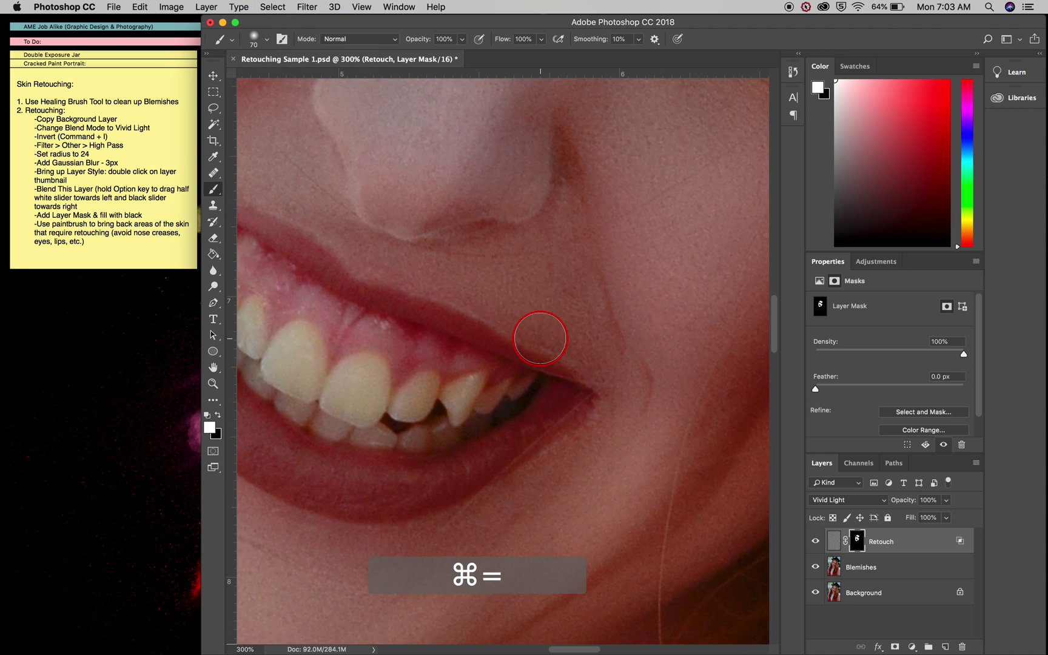
pyautogui.scroll(8, 425, 157)
pyautogui.hscroll(-8, 424, 157)
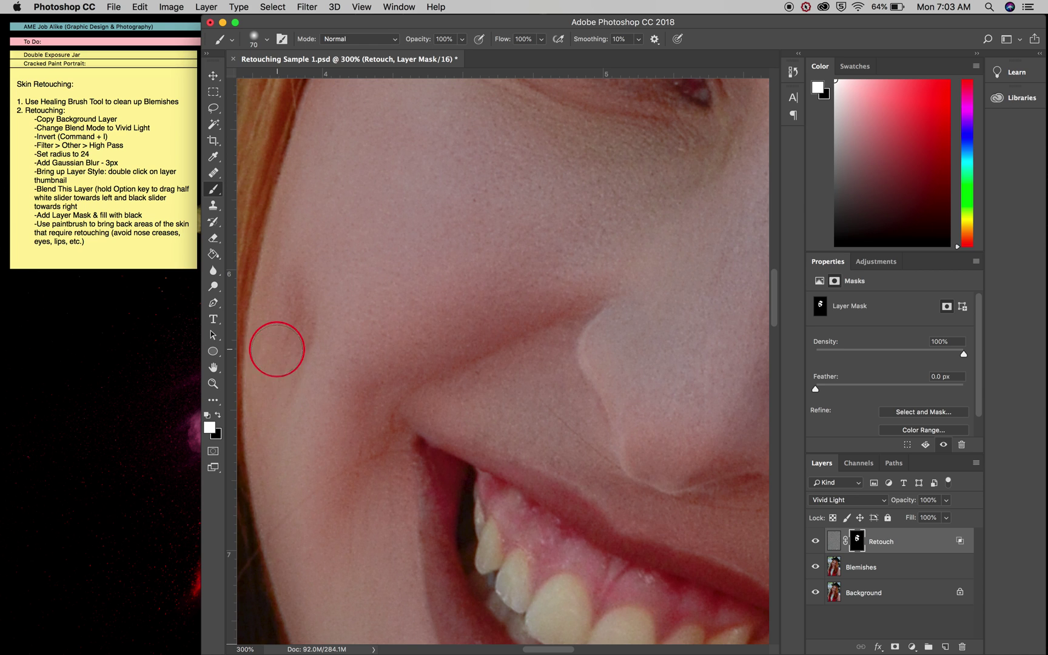
pyautogui.scroll(-5, 292, 552)
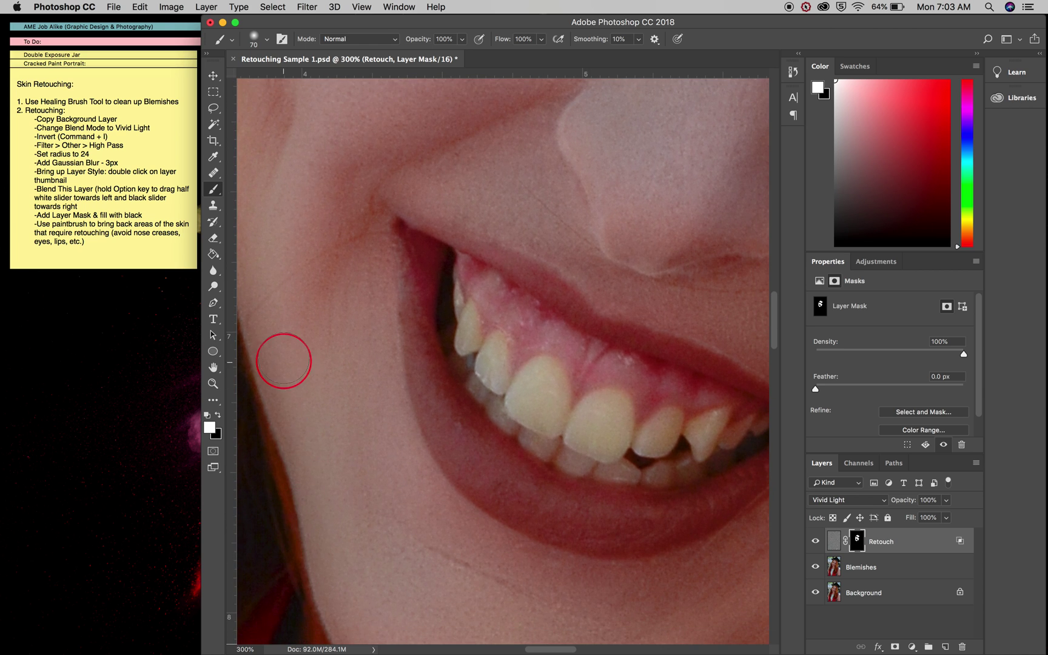
pyautogui.scroll(-5, 331, 522)
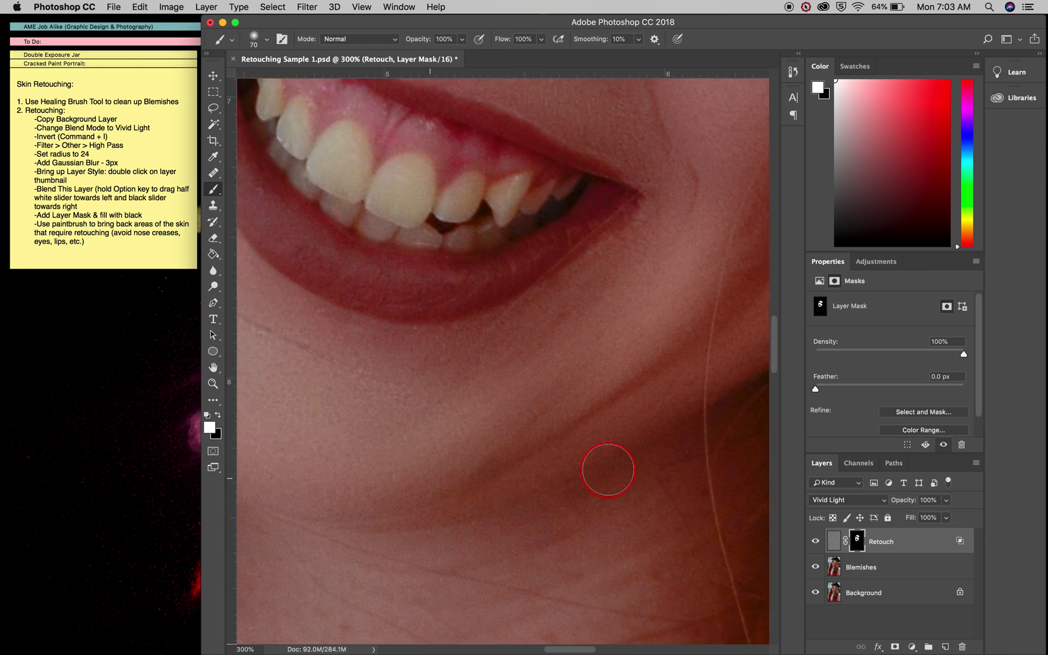
# - Soften the mask's edge with white along the hair-side jaw and cheek, up to the skin under the eye
pyautogui.hscroll(5, 609, 468)
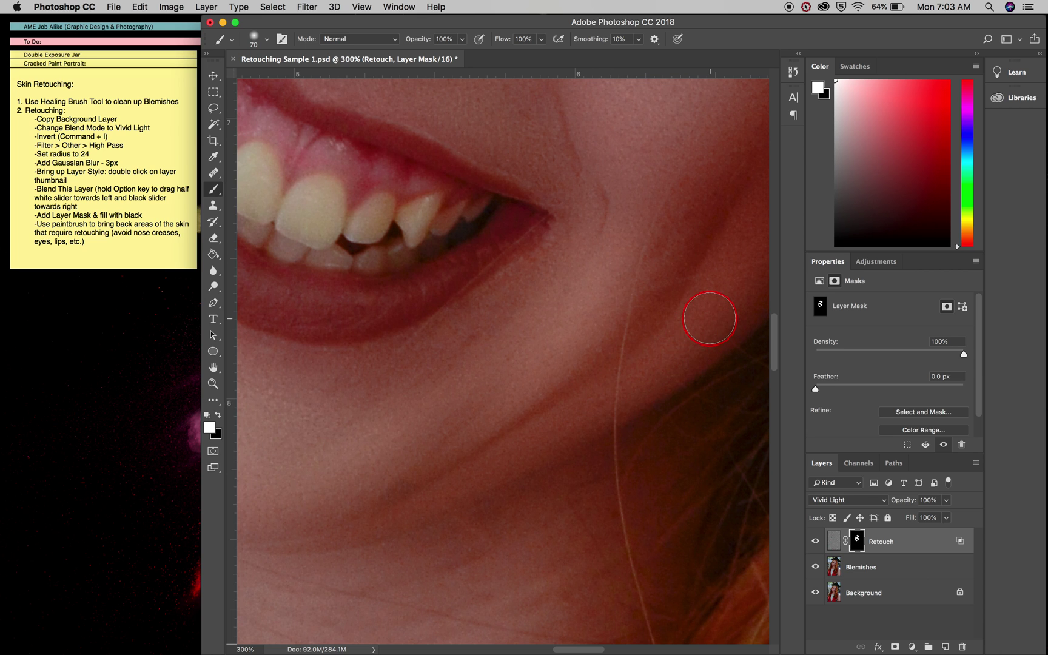
pyautogui.hscroll(3, 710, 318)
pyautogui.scroll(2, 710, 318)
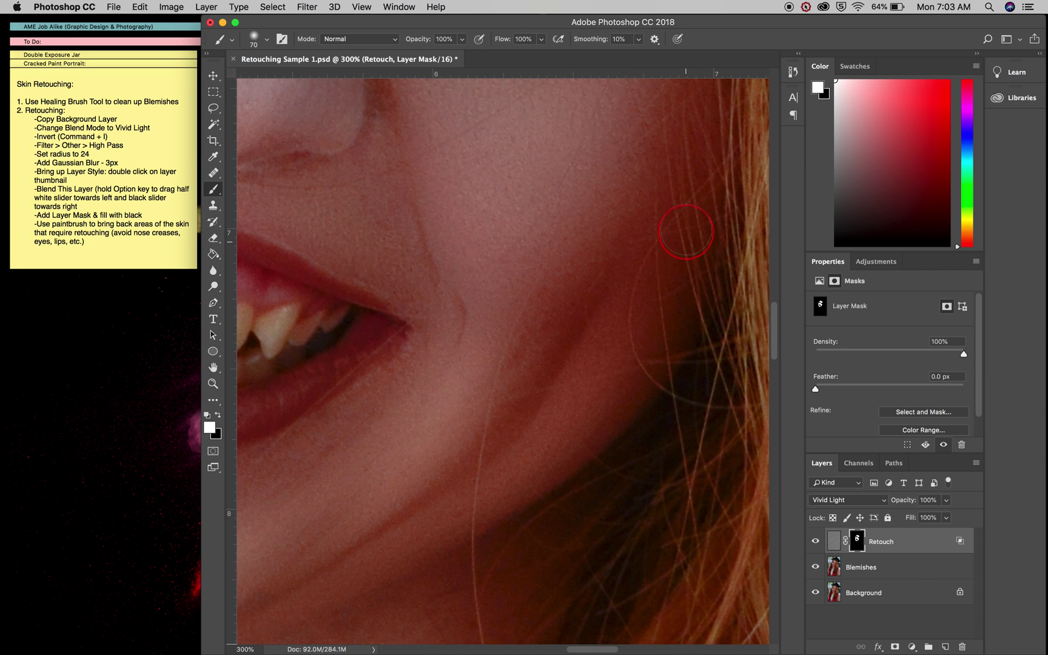
pyautogui.scroll(4, 672, 277)
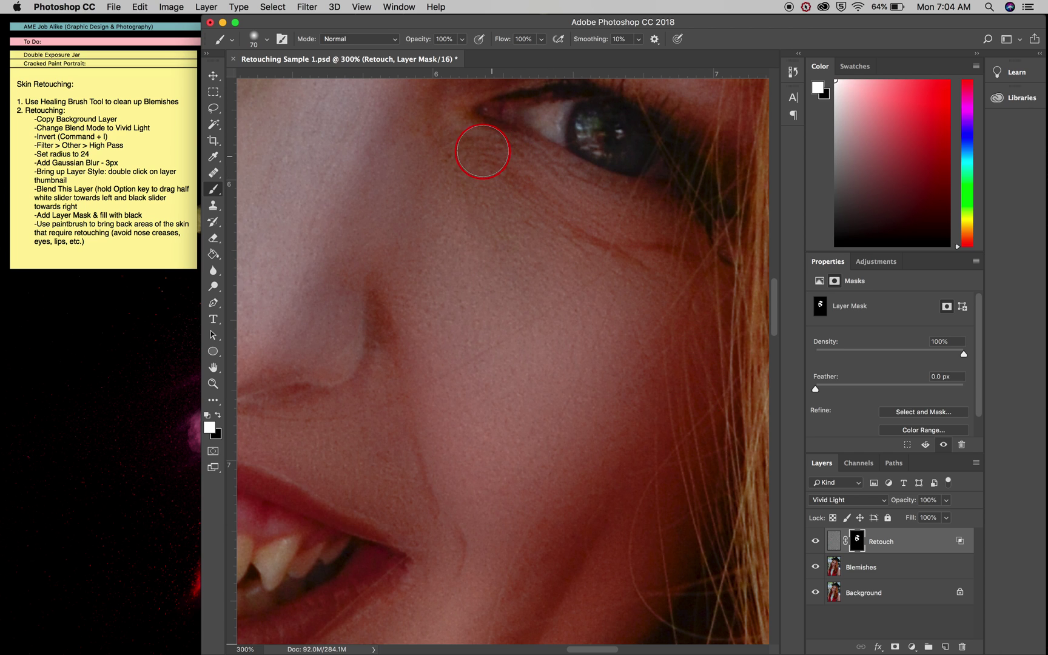
# - Paint white on the mask over the hair-side eyelid with a 40 px brush and around the eyebrow's inner end at 70 px
pyautogui.scroll(2, 430, 116)
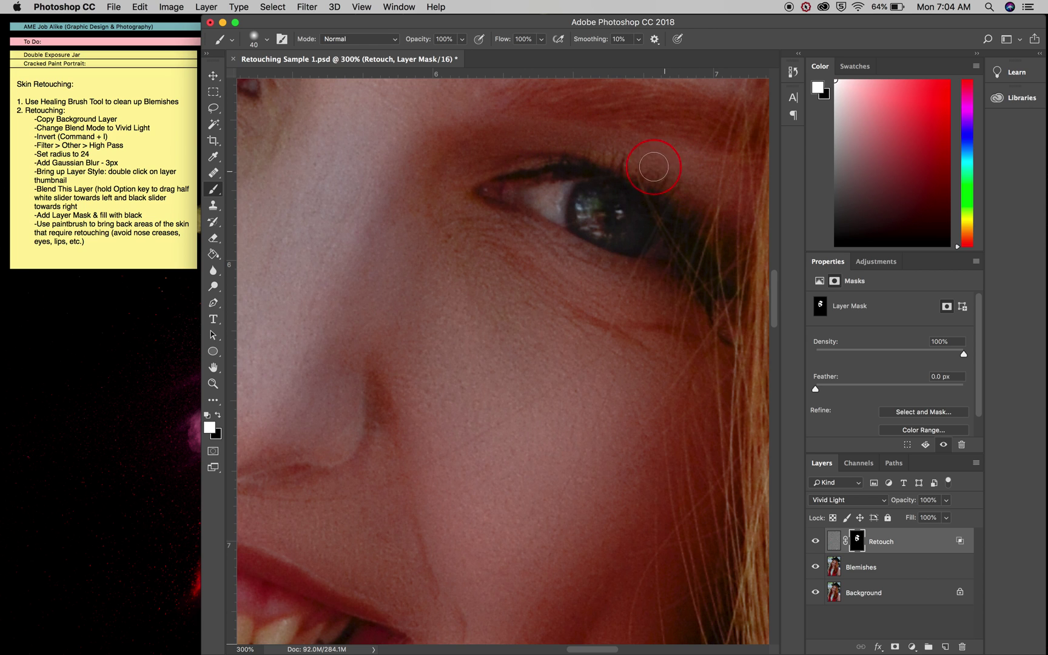
pyautogui.scroll(3, 736, 205)
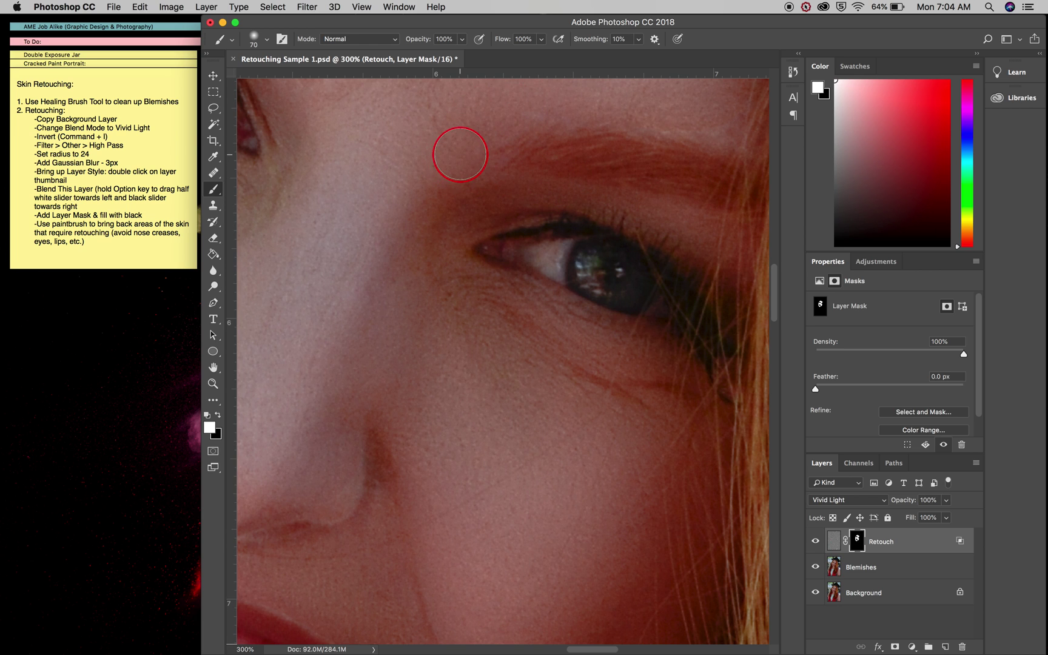
pyautogui.scroll(4, 535, 187)
pyautogui.hscroll(3, 536, 188)
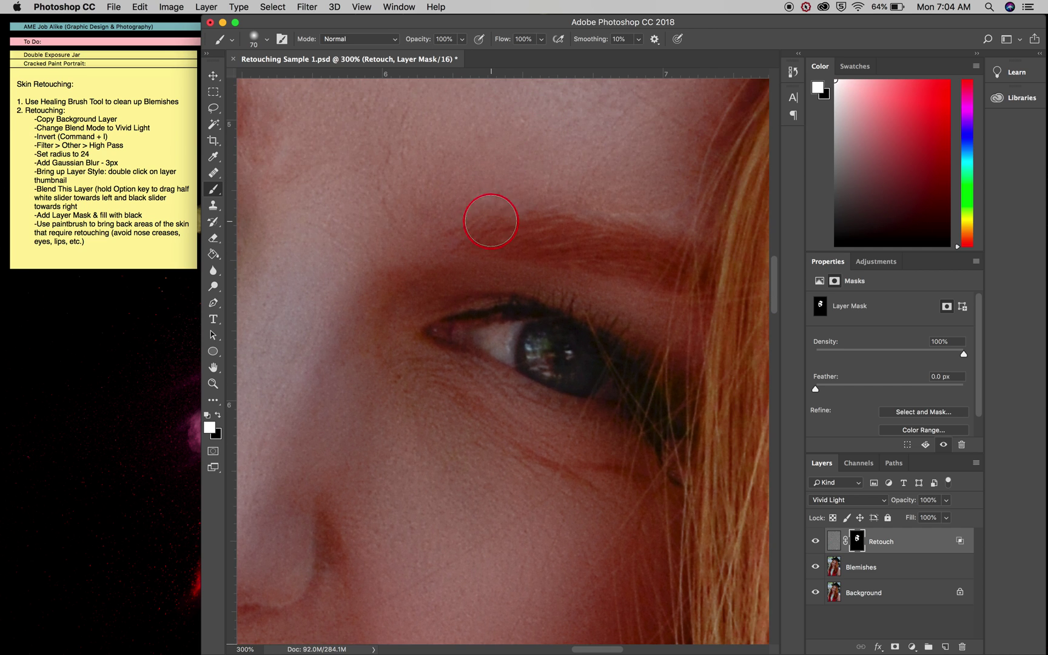
pyautogui.click(496, 175)
# - Paint white on the mask over the hair-side temple and the adjoining edge of the forehead
pyautogui.scroll(6, 706, 145)
pyautogui.scroll(3, 702, 262)
pyautogui.hscroll(3, 701, 262)
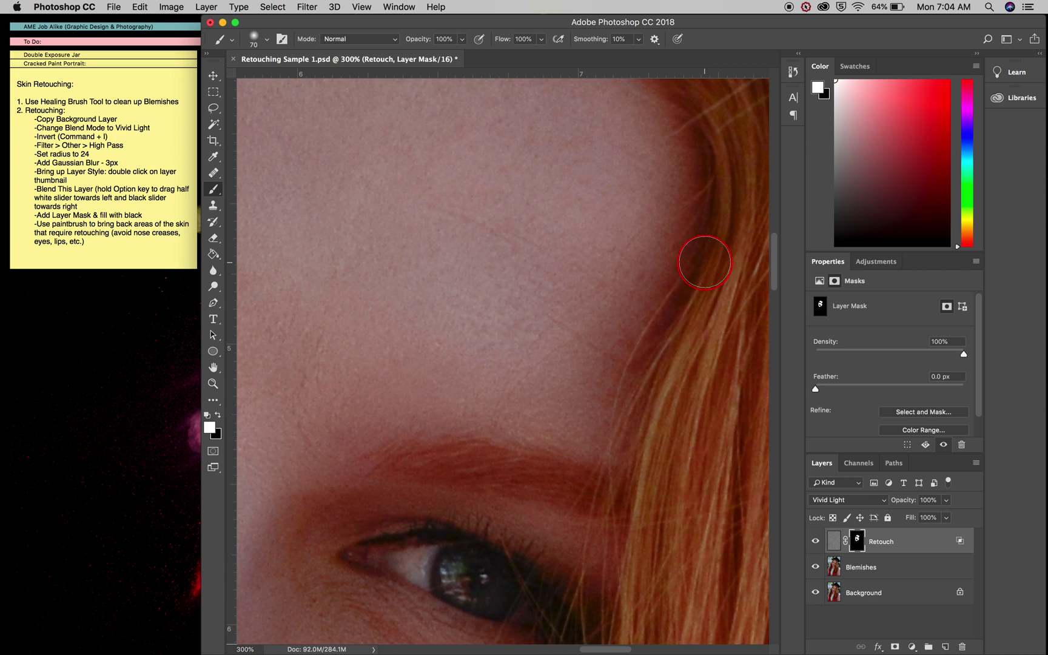
pyautogui.click(667, 278)
pyautogui.scroll(4, 668, 131)
pyautogui.hscroll(-2, 669, 131)
pyautogui.click(685, 213)
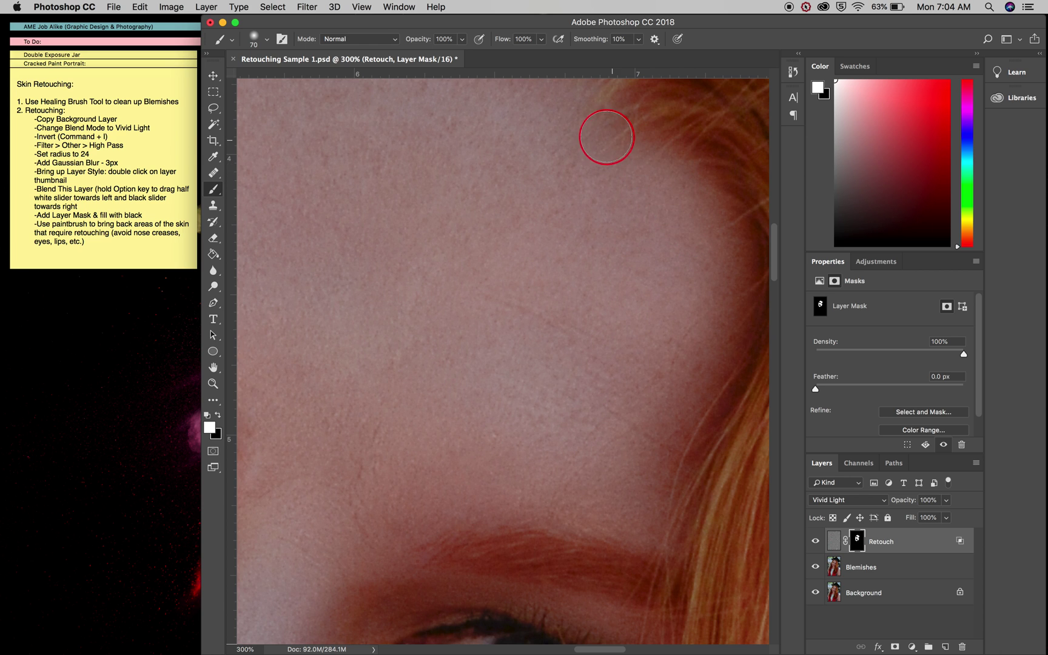
# - Paint white on the mask along the hairline across the upper forehead toward the tassel side
pyautogui.scroll(4, 606, 137)
pyautogui.hscroll(-1, 606, 137)
pyautogui.click(594, 175)
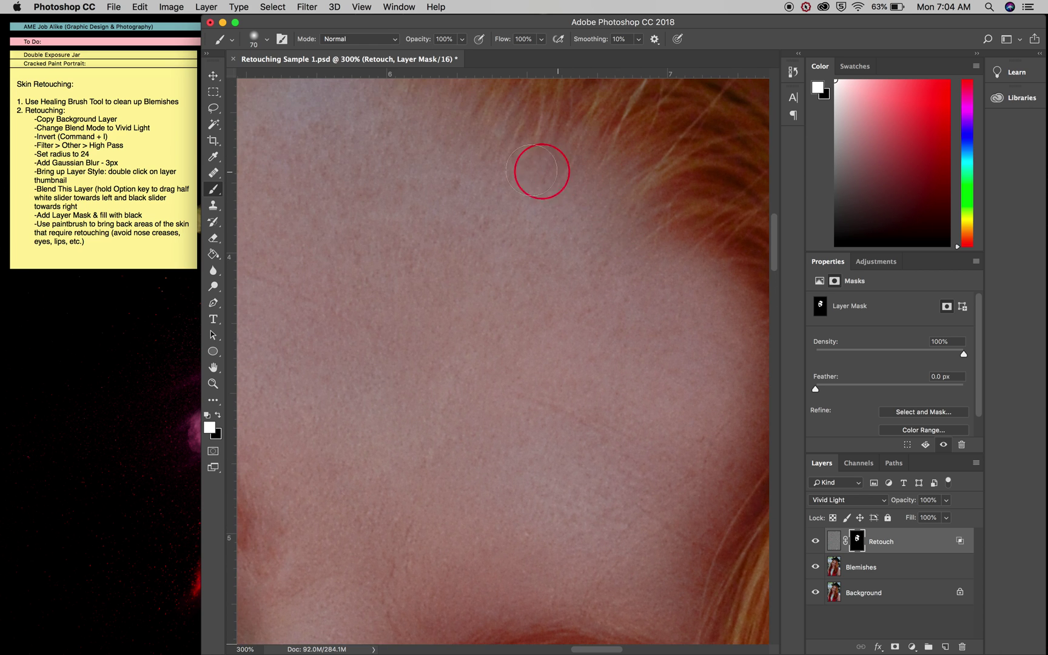
pyautogui.scroll(5, 456, 133)
pyautogui.hscroll(-2, 456, 133)
pyautogui.click(445, 212)
pyautogui.scroll(-1, 345, 203)
pyautogui.hscroll(-5, 346, 203)
pyautogui.click(496, 175)
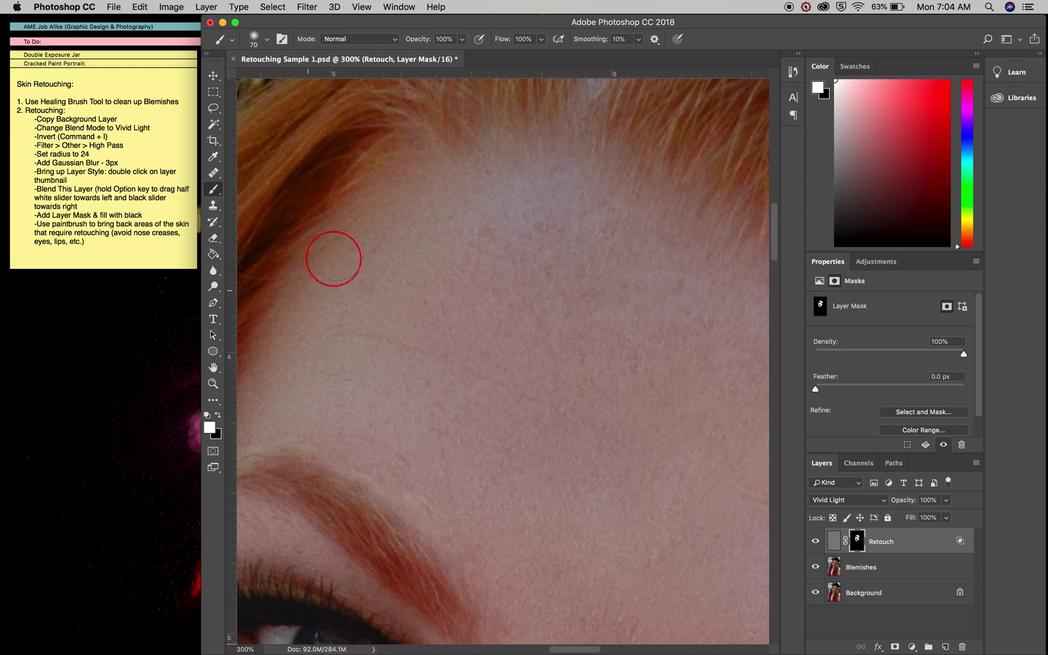
# - Paint white on the mask over the tassel-side temple, around the upper edge of the eyebrow and beside the inner eye corner
pyautogui.scroll(-6, 282, 318)
pyautogui.hscroll(-5, 281, 318)
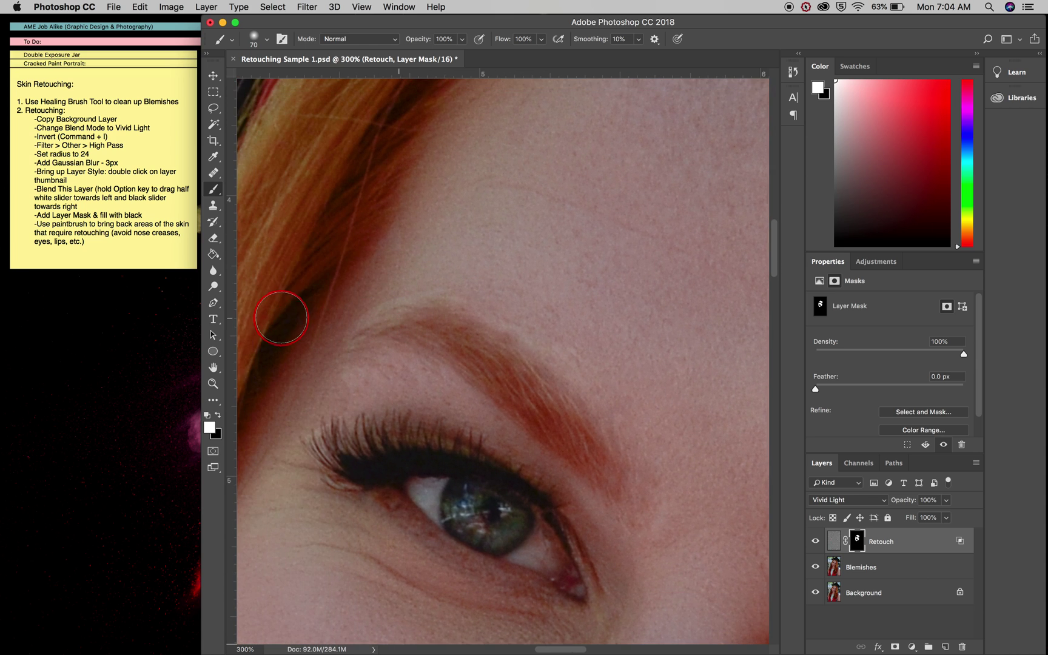
pyautogui.click(459, 154)
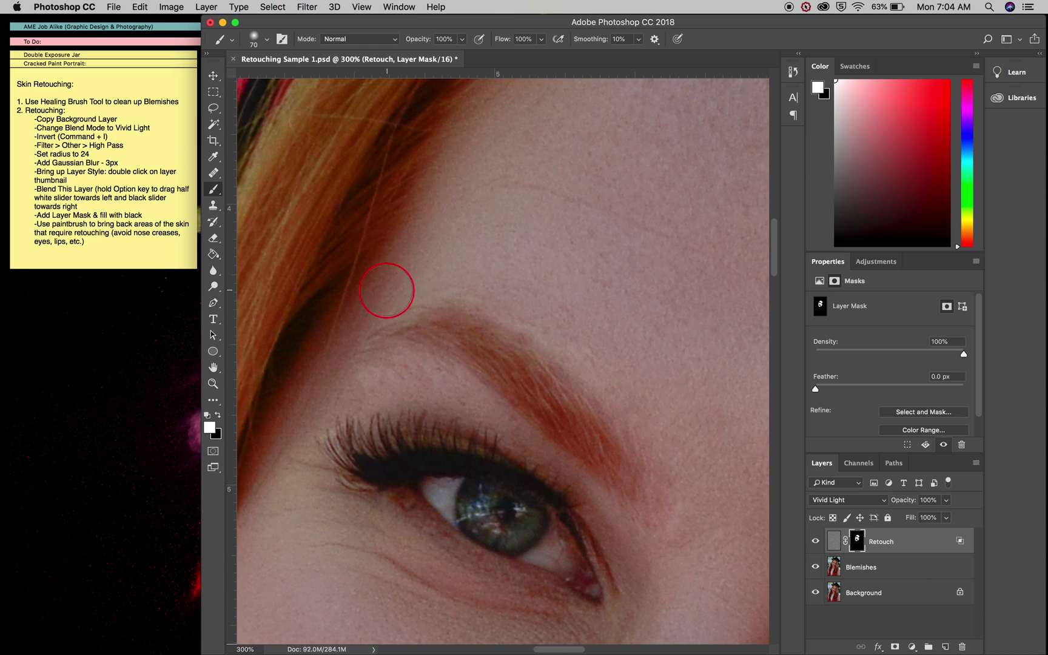
pyautogui.click(554, 325)
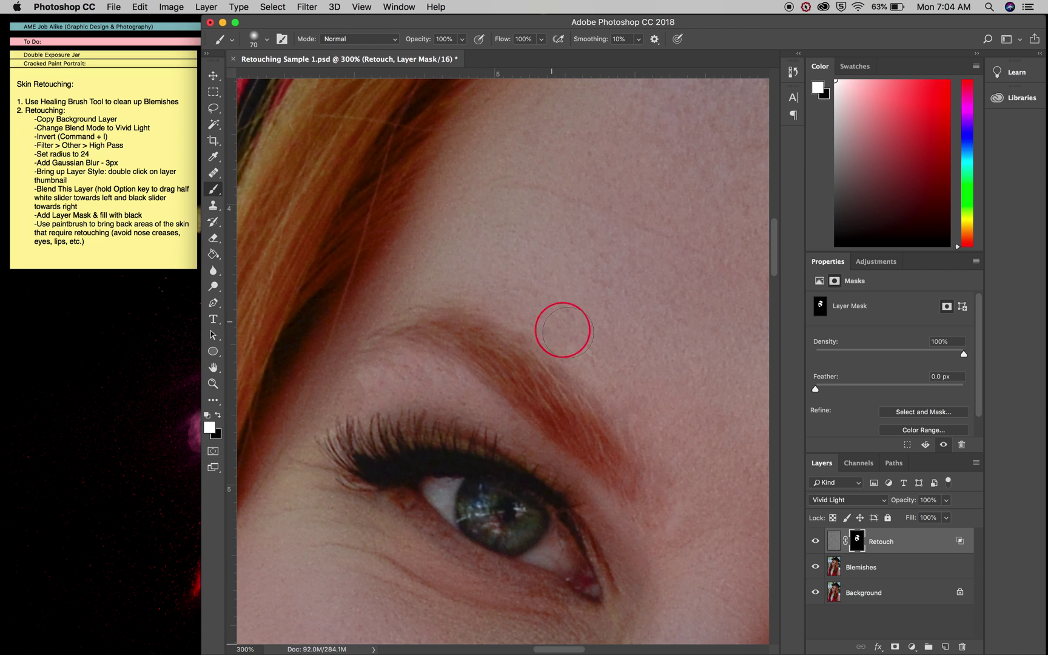
pyautogui.click(557, 321)
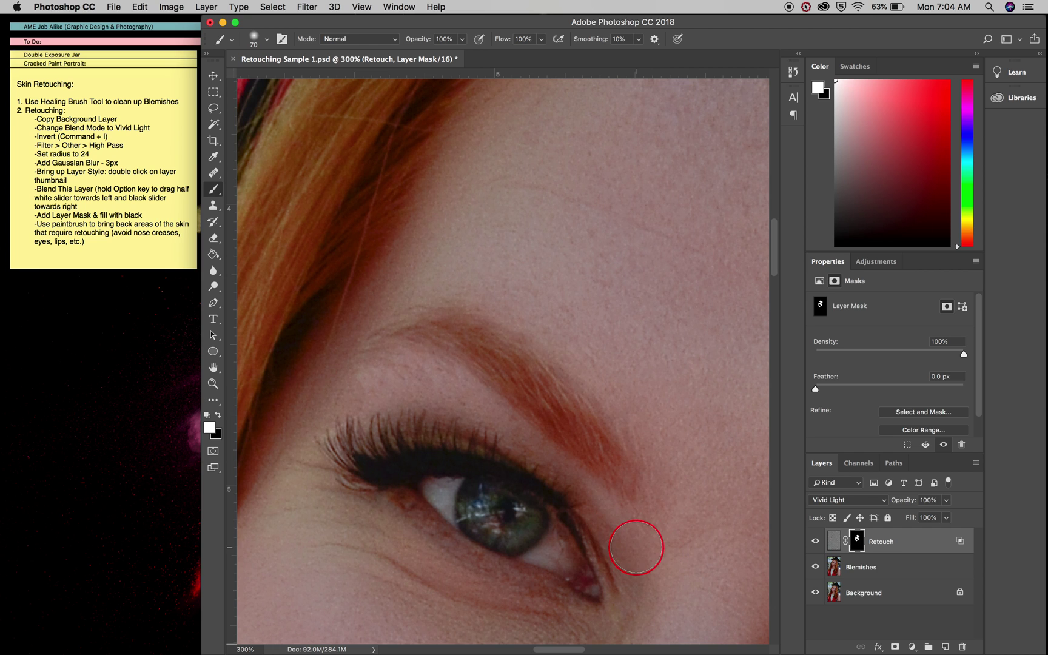
pyautogui.click(629, 546)
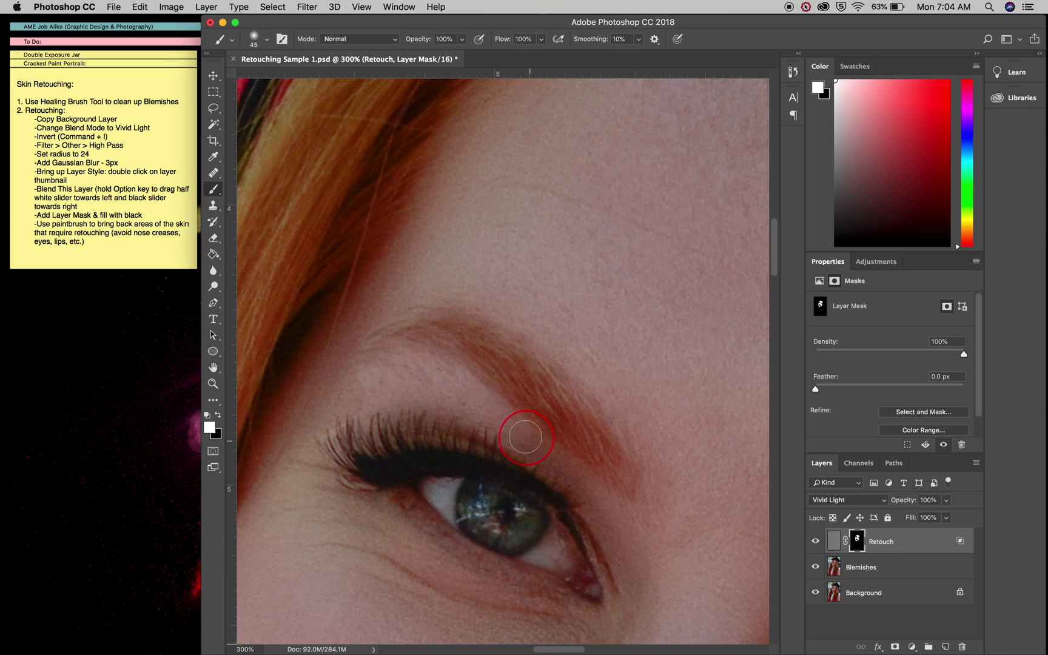
# - Reduce the brush to 45 px and paint white on the mask between the tassel-side eyebrow and the upper lashes
pyautogui.moveTo(510, 426)
pyautogui.mouseDown()
pyautogui.moveTo(456, 377)
pyautogui.moveTo(402, 370)
pyautogui.moveTo(346, 379)
pyautogui.moveTo(414, 402)
pyautogui.moveTo(342, 404)
pyautogui.moveTo(325, 439)
pyautogui.moveTo(347, 482)
pyautogui.mouseUp()
pyautogui.hscroll(-5, 345, 483)
pyautogui.scroll(-2, 344, 483)
pyautogui.press('super+equal')
pyautogui.press('super+equal')
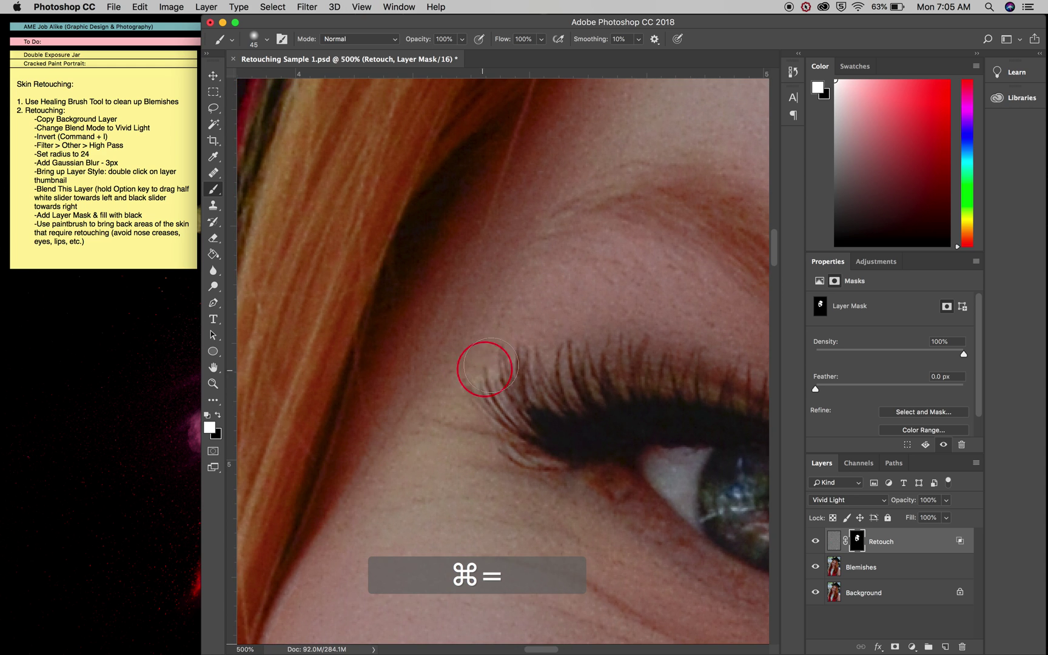
pyautogui.moveTo(478, 364)
pyautogui.mouseDown()
pyautogui.moveTo(540, 328)
pyautogui.moveTo(618, 326)
pyautogui.mouseUp()
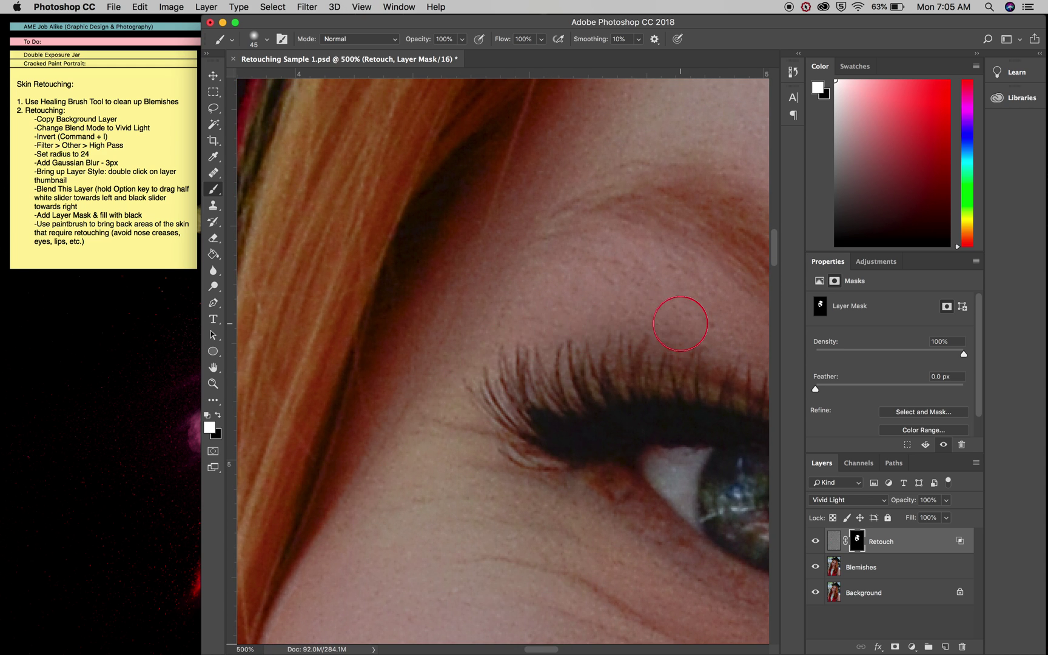
pyautogui.hscroll(5, 680, 323)
pyautogui.scroll(-1, 679, 323)
pyautogui.moveTo(487, 295)
pyautogui.mouseDown()
pyautogui.moveTo(541, 312)
pyautogui.moveTo(598, 361)
pyautogui.mouseUp()
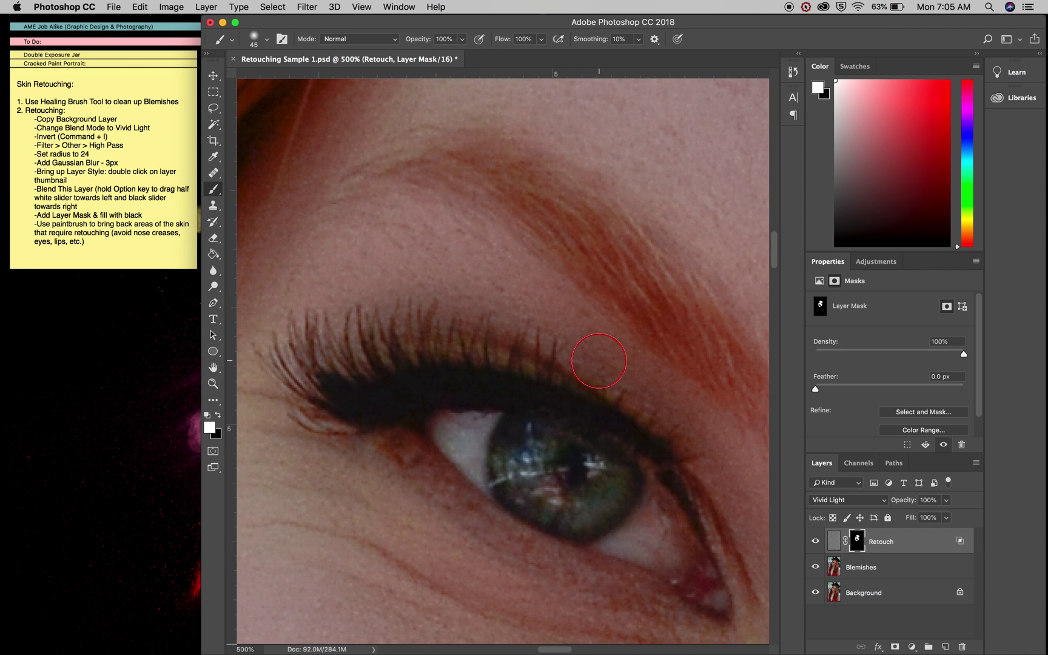
# - Paint white on the mask beside the tassel-side outer lashes and under the eye, using 20 px and 45 px brush sizes
pyautogui.hscroll(-4, 339, 386)
pyautogui.scroll(-5, 339, 386)
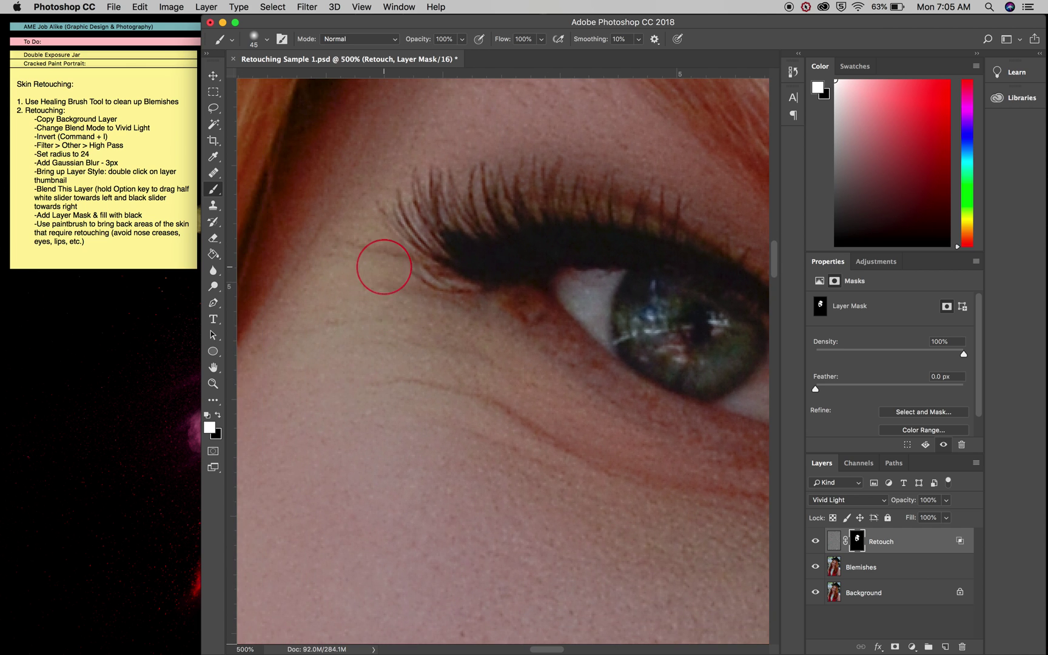
pyautogui.moveTo(384, 266); pyautogui.dragTo(402, 312)
pyautogui.press('[')
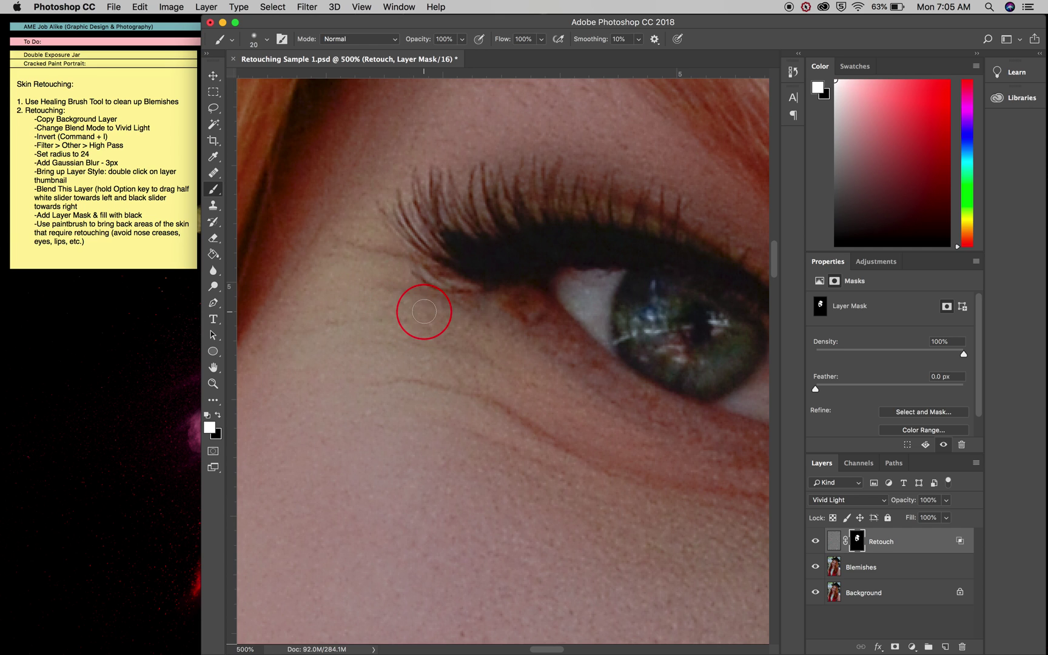
pyautogui.moveTo(388, 270)
pyautogui.mouseDown()
pyautogui.moveTo(413, 296)
pyautogui.moveTo(500, 329)
pyautogui.mouseUp()
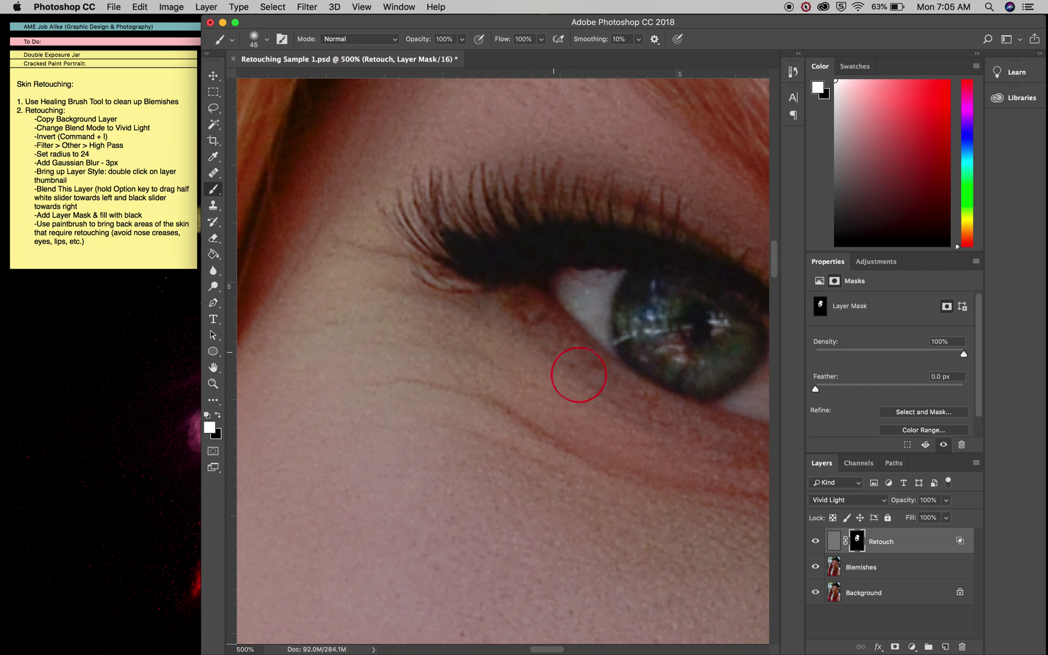
pyautogui.hscroll(5, 669, 430)
pyautogui.scroll(-2, 668, 429)
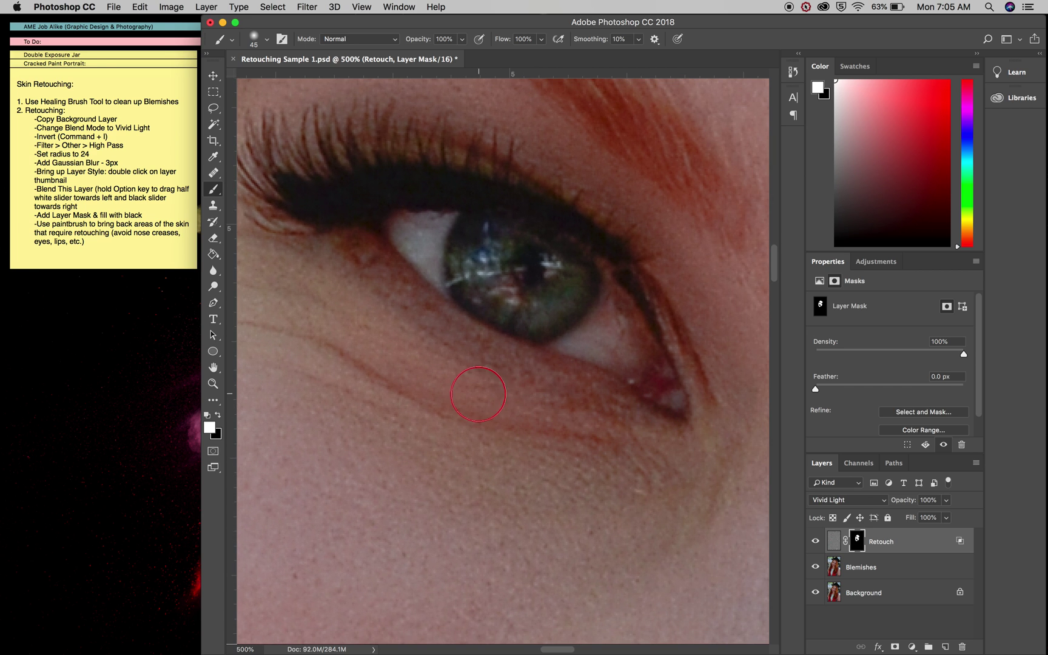
pyautogui.moveTo(494, 373); pyautogui.dragTo(562, 388)
# - Paint white on the mask around the tassel-side edge of the nose with the 45 px brush
pyautogui.press('super+minus')
pyautogui.press('super+minus')
pyautogui.press('super+minus')
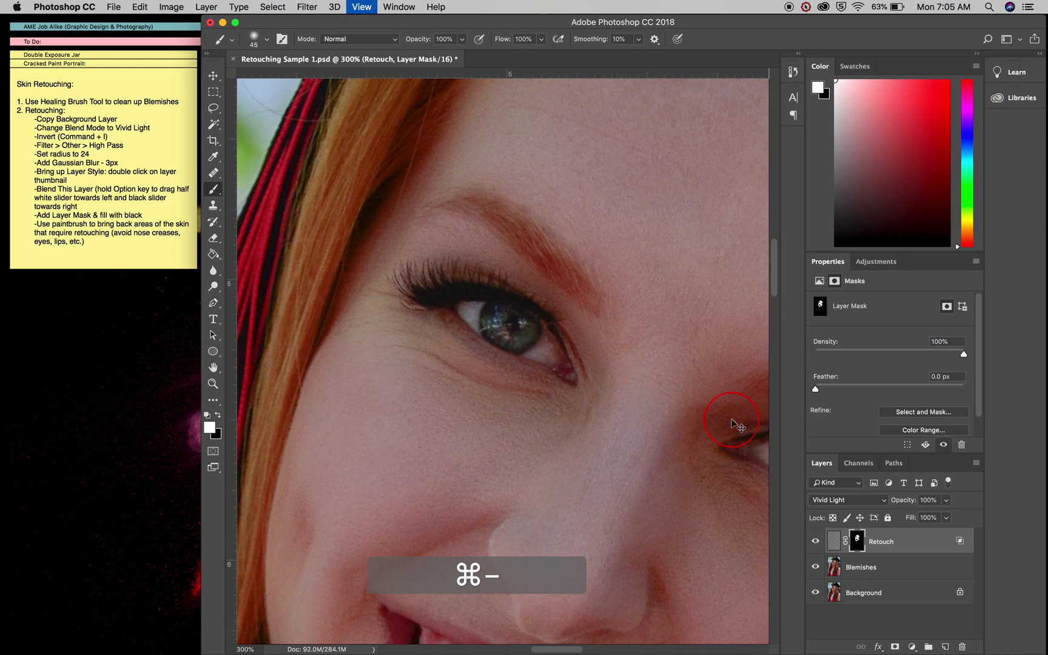
pyautogui.hscroll(2, 731, 419)
pyautogui.scroll(-1, 731, 419)
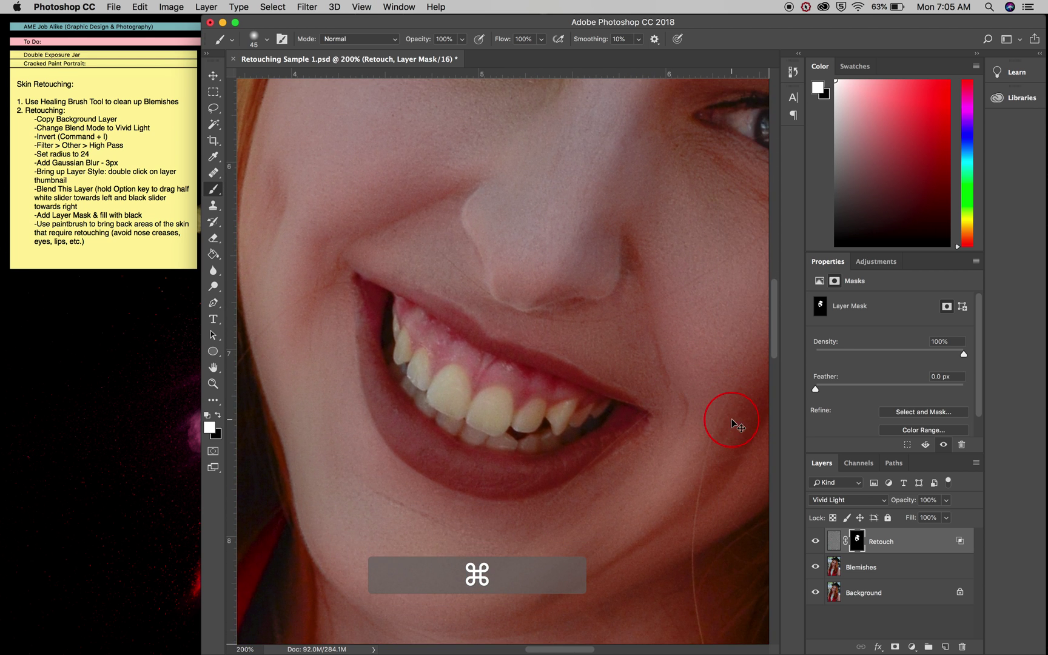
pyautogui.press('super+equal')
pyautogui.press('super+equal')
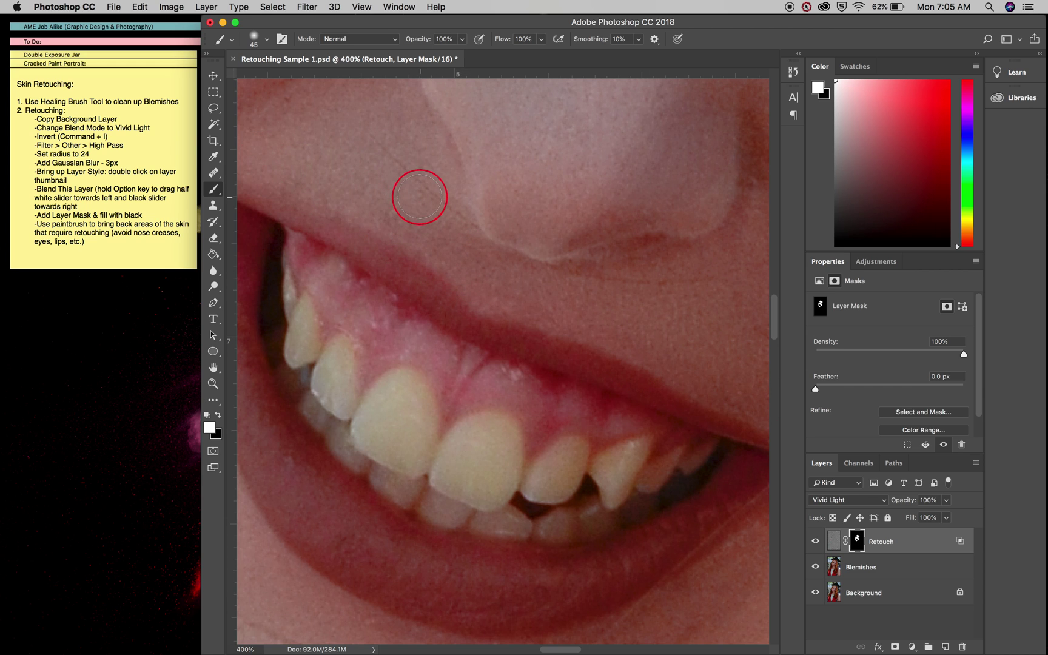
pyautogui.scroll(4, 385, 123)
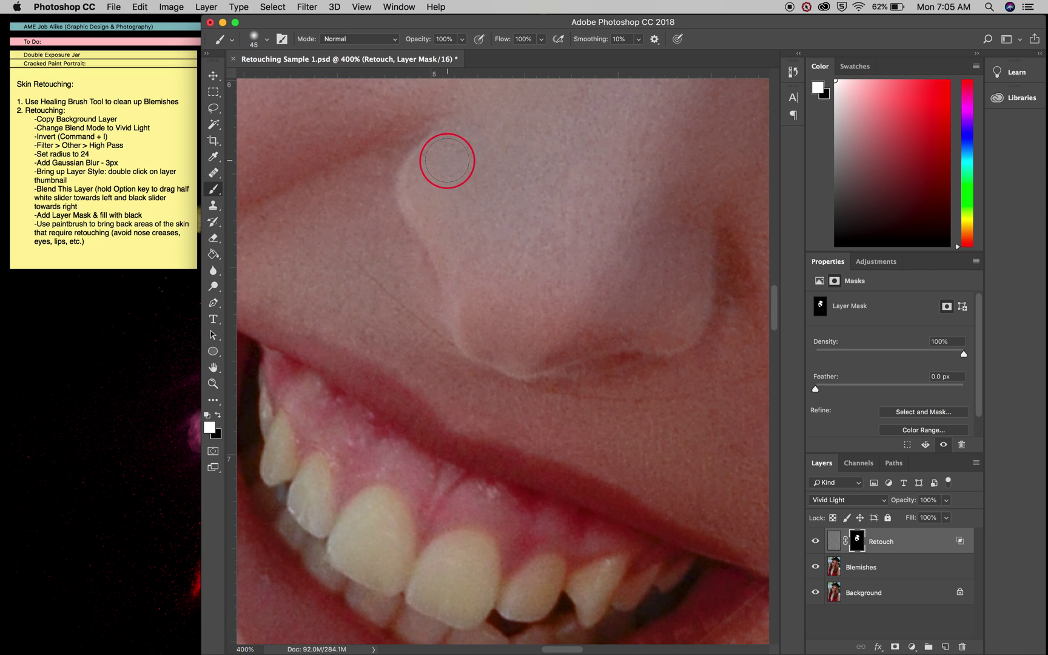
pyautogui.press('cmd+equal')
pyautogui.click(402, 125)
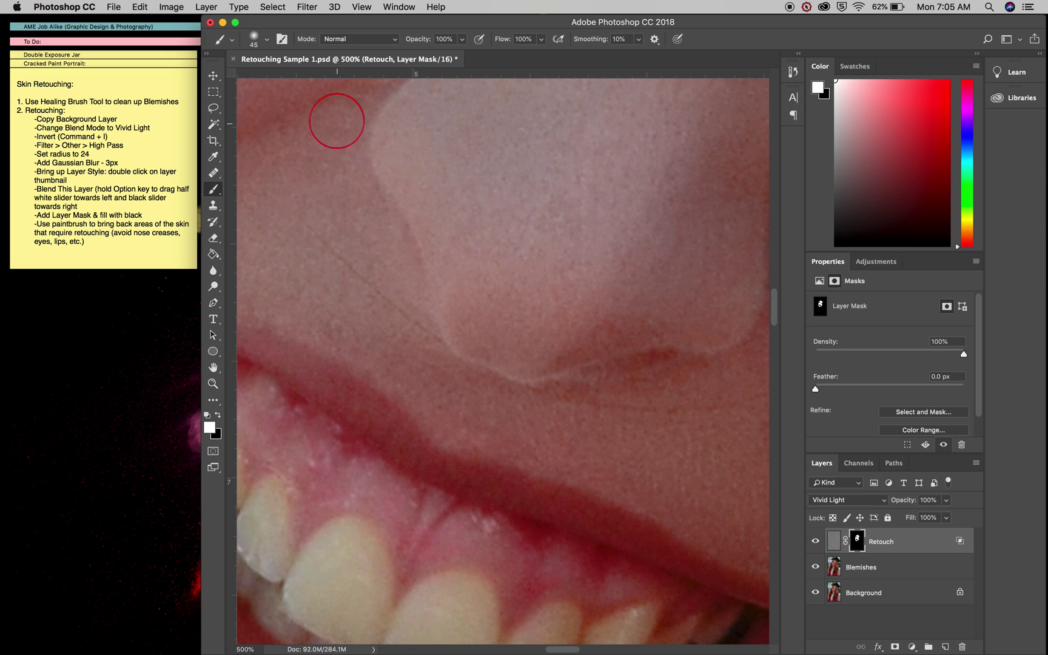
# - Display the Retouch mask alone, paint white over the missed spots by the inner eye corners, and return to the image
pyautogui.press('super+minus')
pyautogui.press('super+minus')
pyautogui.press('super+minus')
pyautogui.press('super+minus')
pyautogui.press('super+minus')
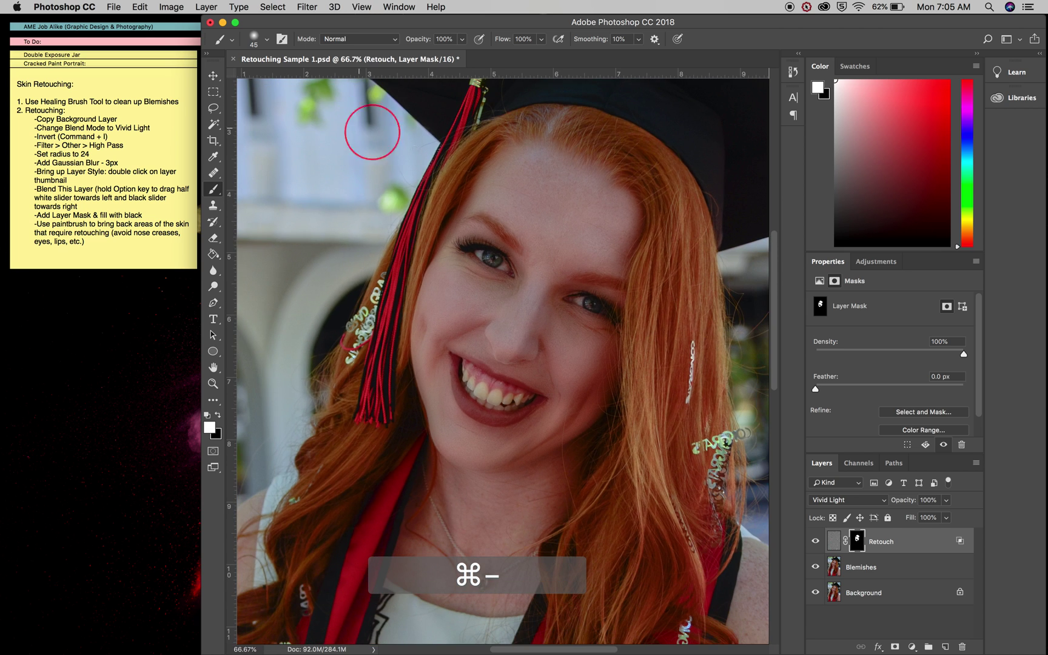
pyautogui.keyDown('alt'); pyautogui.click(861, 540); pyautogui.keyUp('alt')
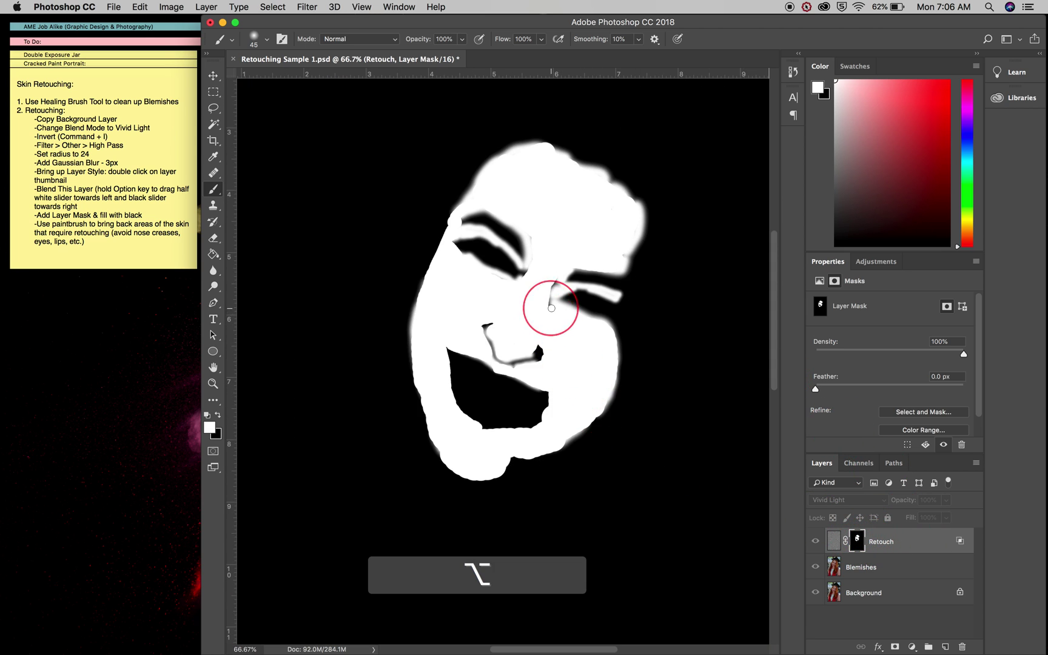
pyautogui.moveTo(556, 282)
pyautogui.mouseDown()
pyautogui.moveTo(546, 297)
pyautogui.moveTo(530, 281)
pyautogui.moveTo(547, 263)
pyautogui.moveTo(526, 253)
pyautogui.mouseUp()
pyautogui.click(622, 256)
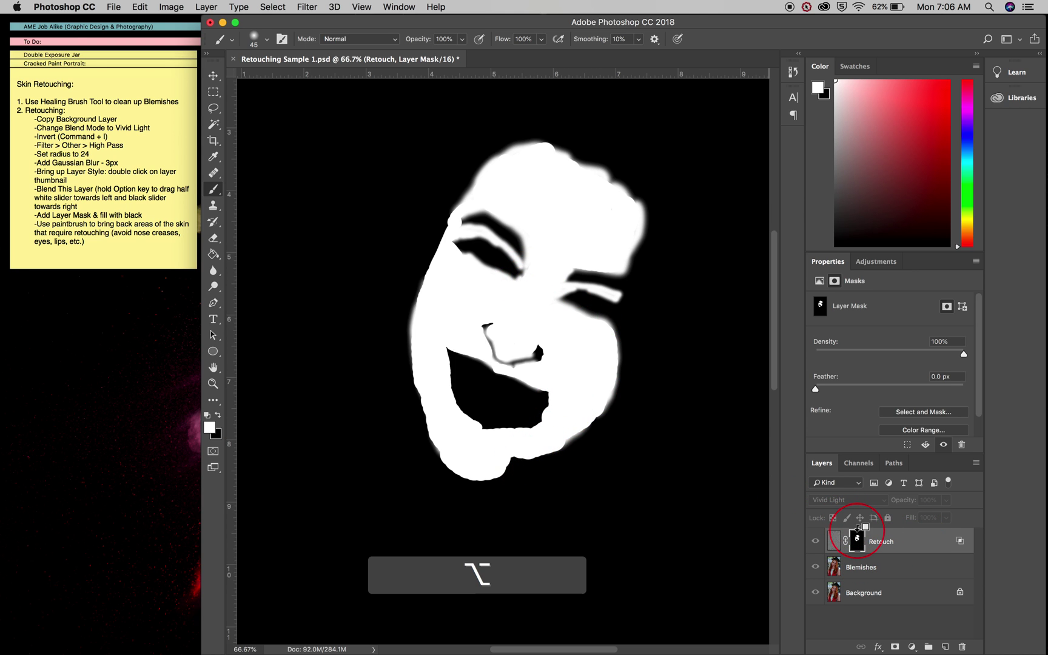
pyautogui.keyDown('alt'); pyautogui.click(856, 539); pyautogui.keyUp('alt')
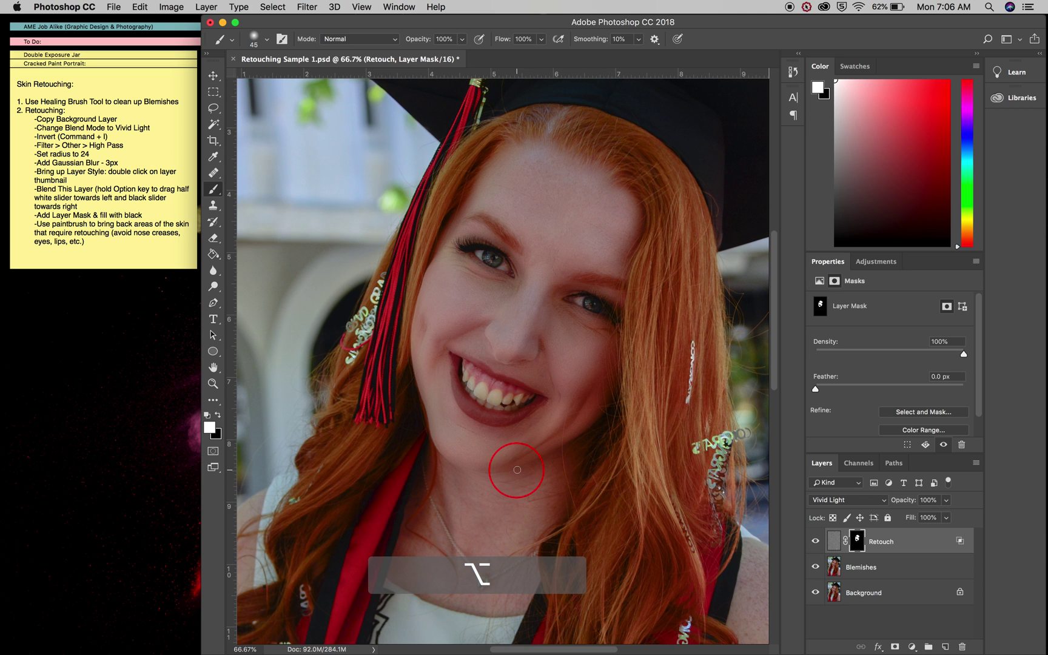
# - Examine the retouched skin around the mouth and chin, and check the Retouch layer's mask on its own before returning to the image
pyautogui.press('super+equal')
pyautogui.press('super+equal')
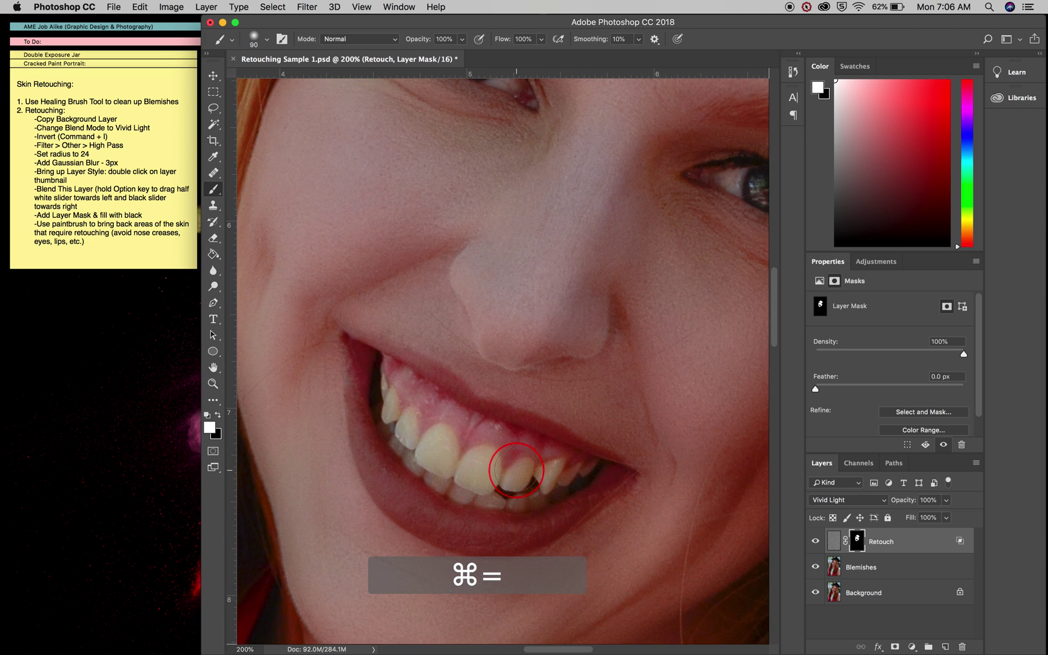
pyautogui.scroll(-5, 516, 470)
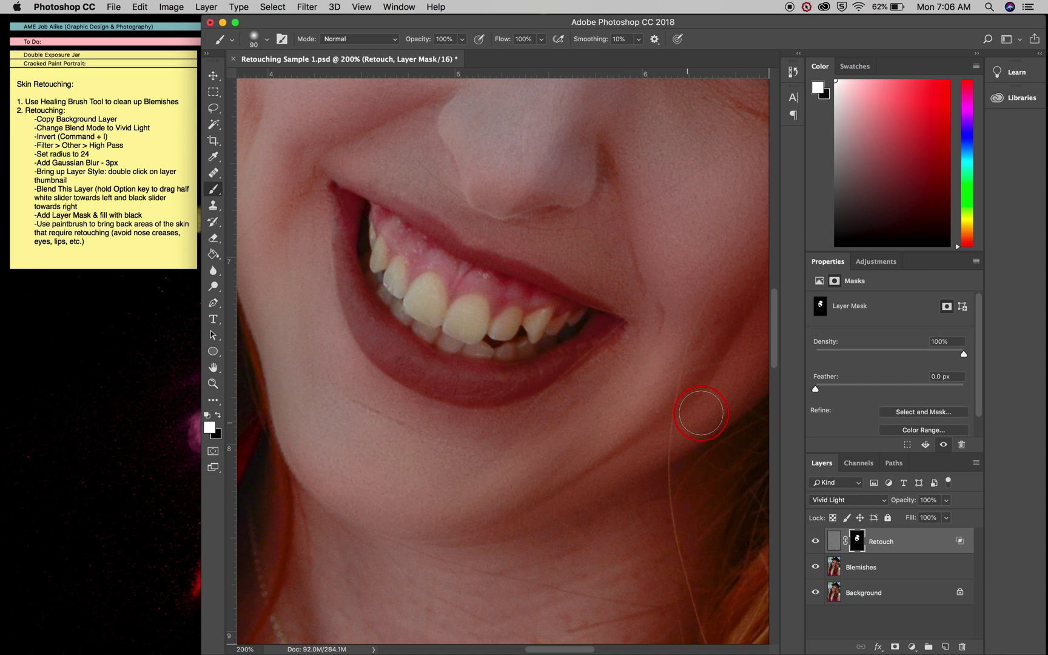
pyautogui.press('super+minus')
pyautogui.press('super+minus')
pyautogui.press('super+minus')
pyautogui.keyDown('alt'); pyautogui.click(856, 540); pyautogui.keyUp('alt')
pyautogui.keyDown('alt'); pyautogui.click(857, 540); pyautogui.keyUp('alt')
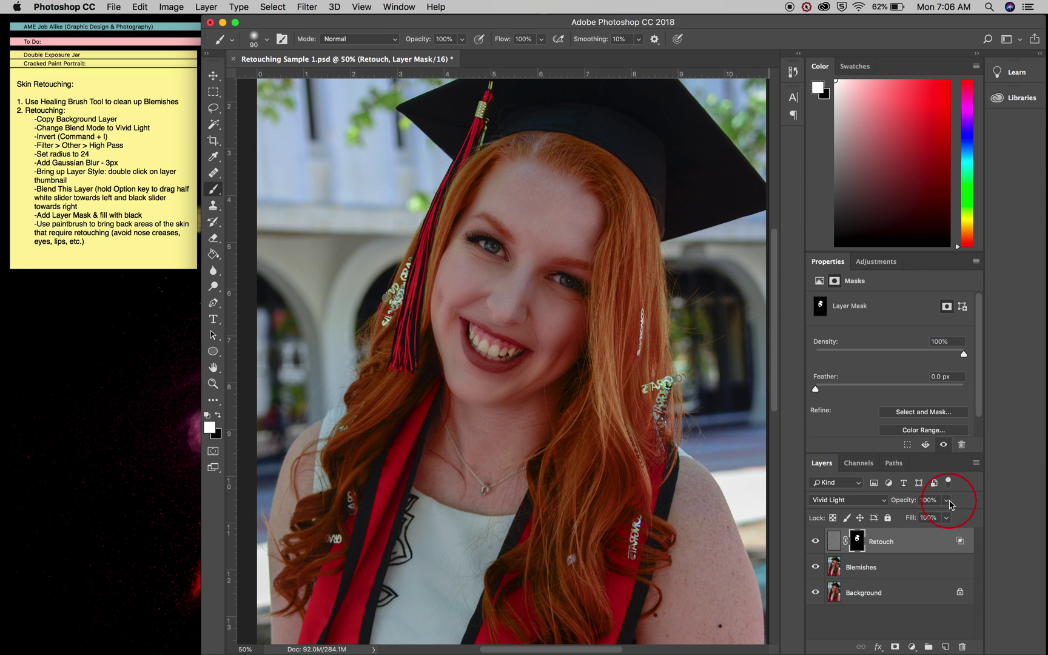
# - Lower the Retouch layer's opacity to 50% to soften the smoothing effect on the face
pyautogui.press('super+equal')
pyautogui.press('super+equal')
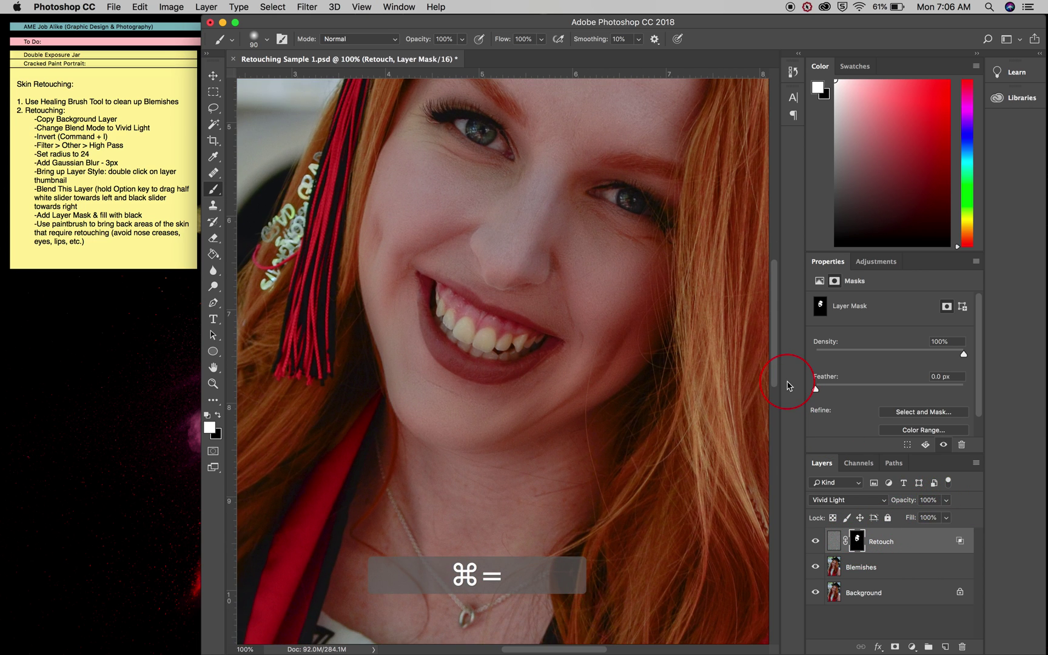
pyautogui.scroll(5, 699, 369)
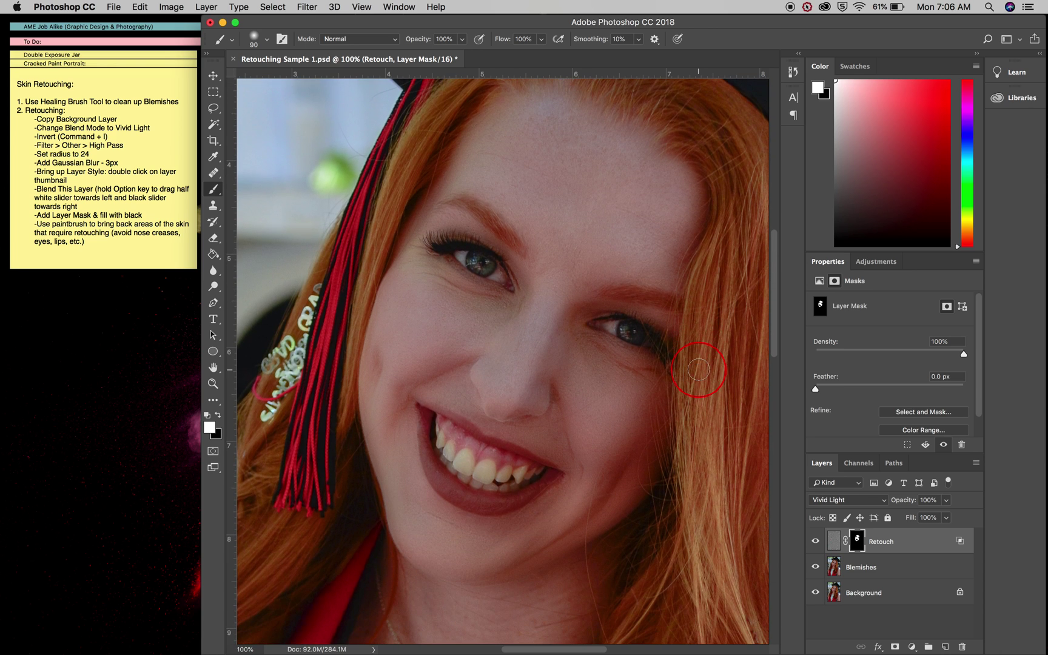
pyautogui.click(945, 500)
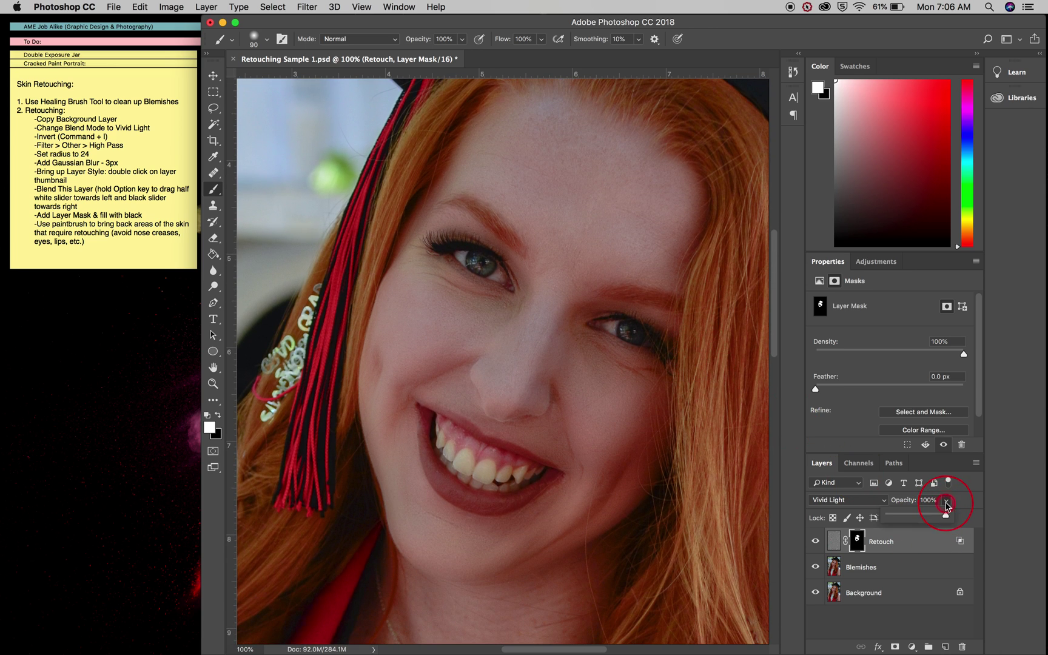
pyautogui.moveTo(928, 516)
pyautogui.mouseDown()
pyautogui.moveTo(877, 516)
pyautogui.moveTo(966, 509)
pyautogui.mouseUp()
pyautogui.moveTo(916, 516); pyautogui.dragTo(917, 517)
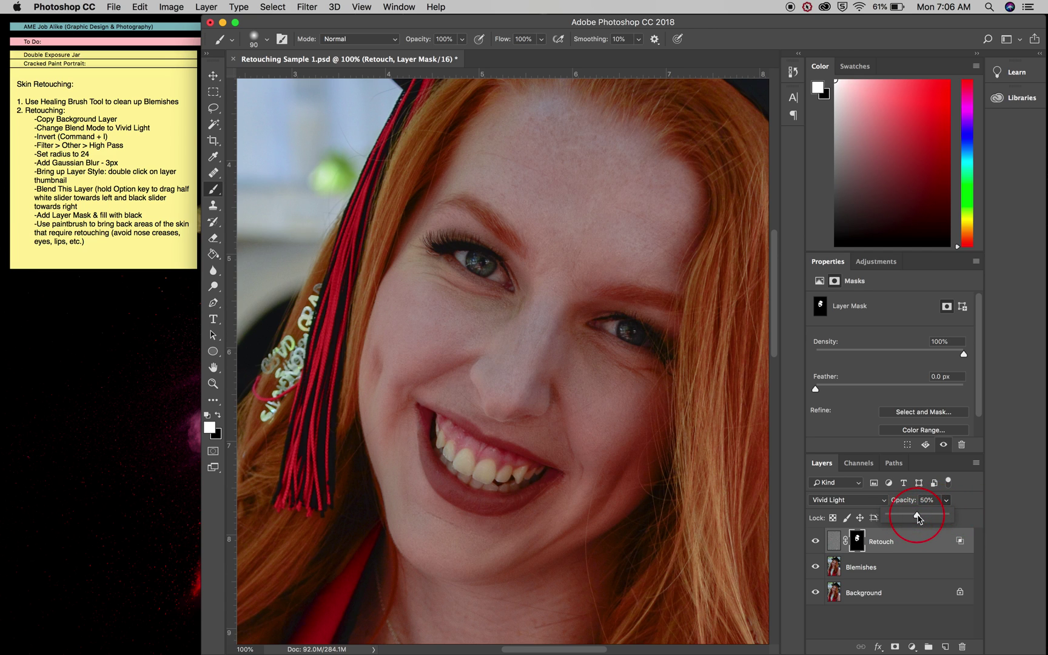